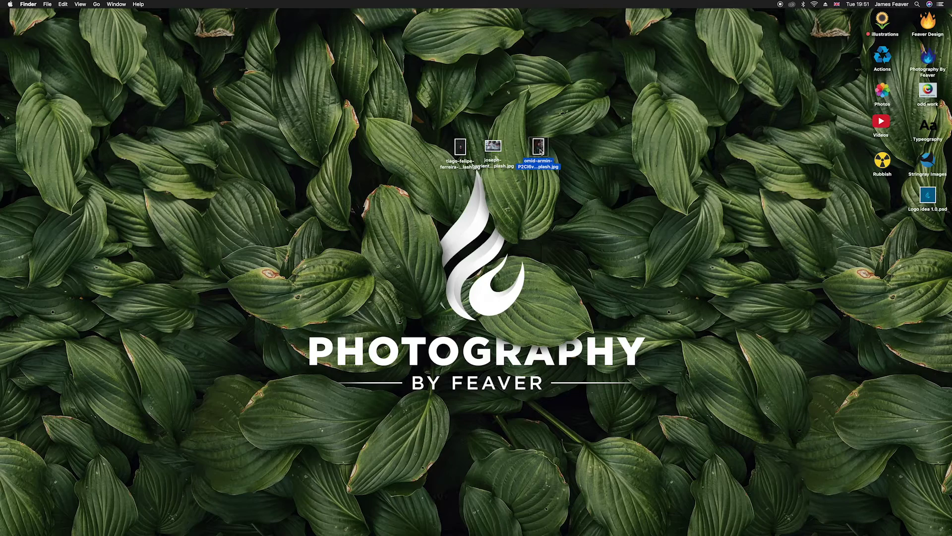
# Preview the three photos on the desktop, returning to the woman in the hoodie before closing the preview
pyautogui.press('space')
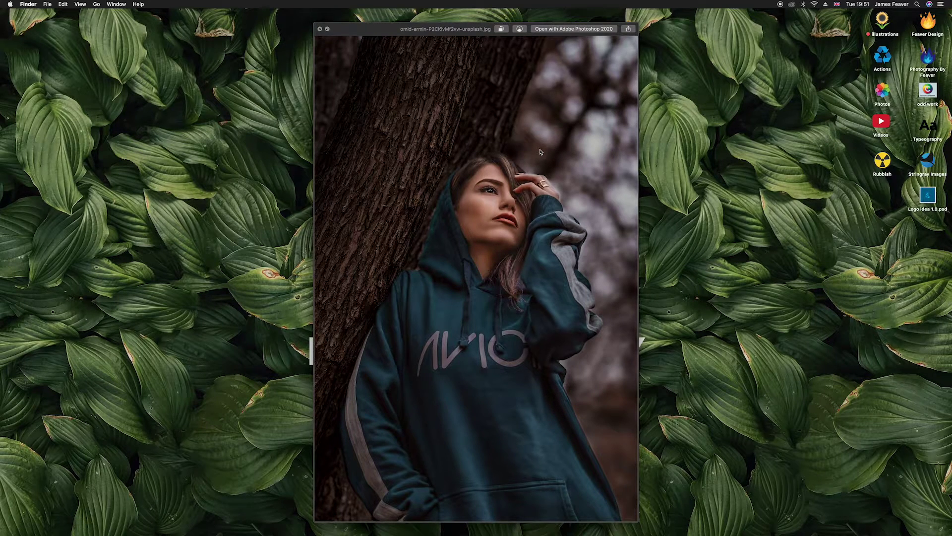
pyautogui.press('Right')
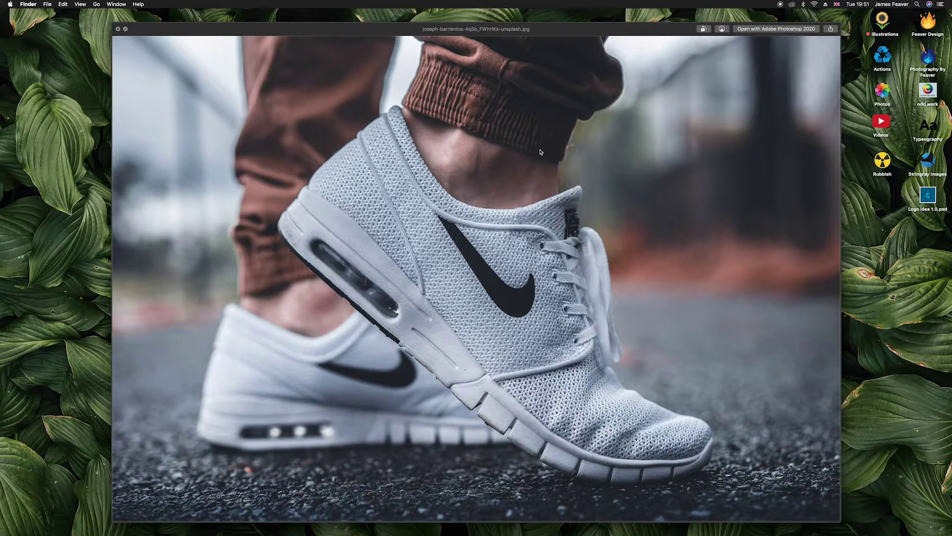
pyautogui.press('Right')
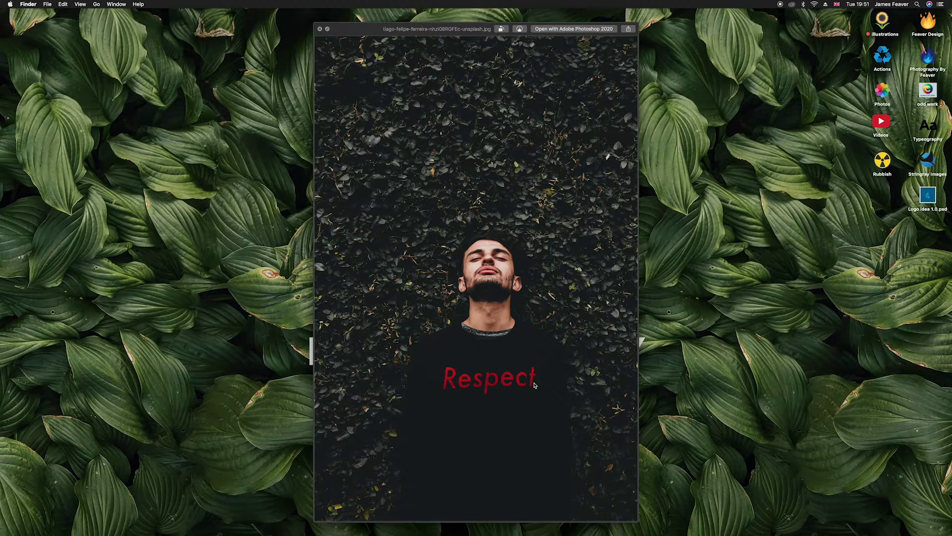
pyautogui.press('Left')
pyautogui.press('Left')
pyautogui.press('Left')
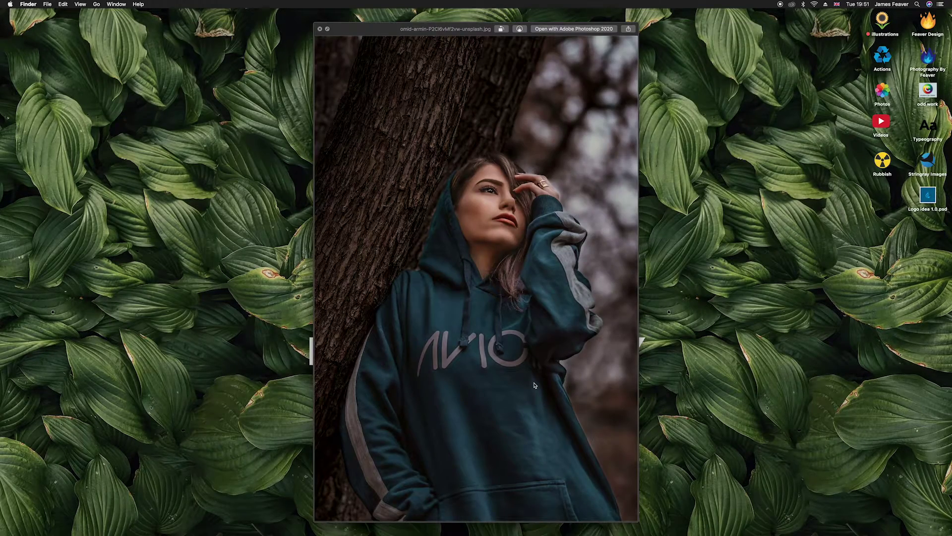
pyautogui.press('space')
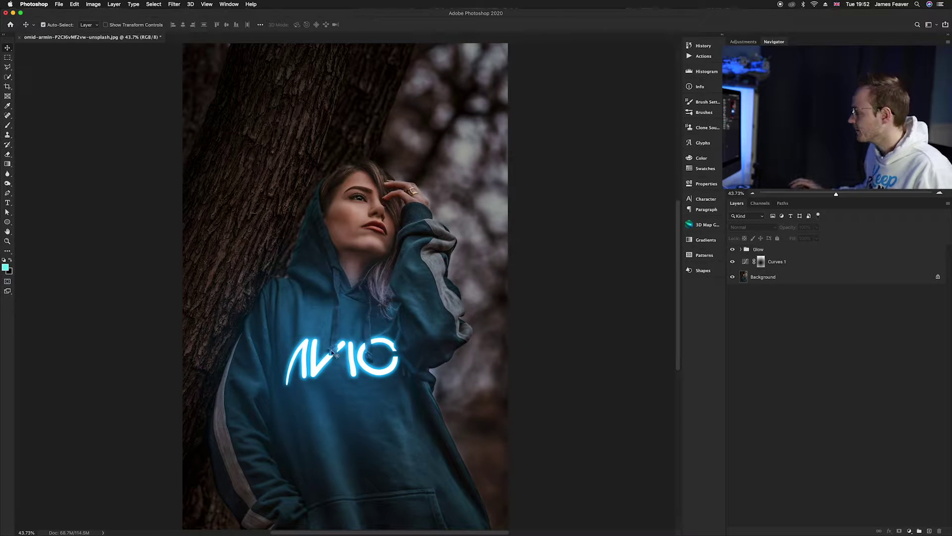
# Delete the Glow group and the Curves 1 adjustment layer, keeping only the Background layer
pyautogui.click(746, 250)
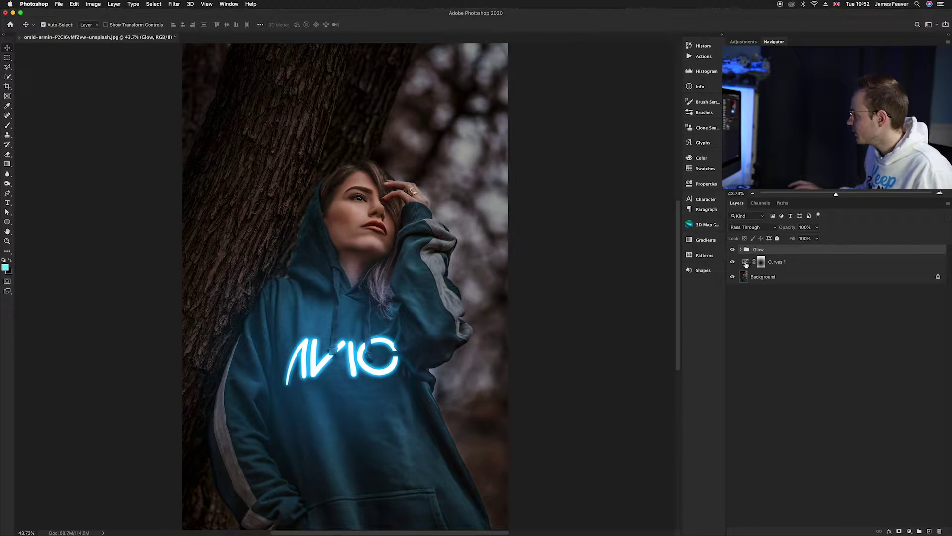
pyautogui.keyDown('shift'); pyautogui.click(746, 263); pyautogui.keyUp('shift')
pyautogui.press('Delete')
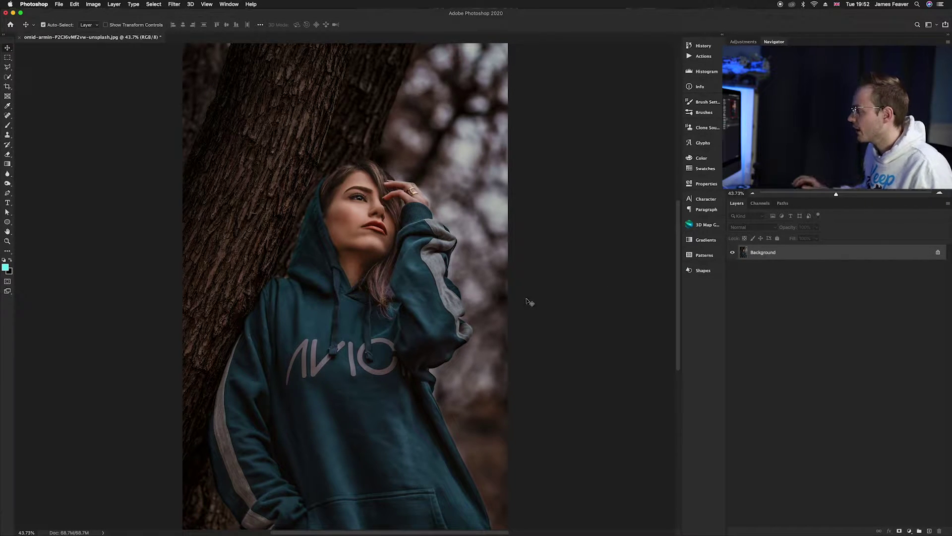
# Start a Pen tool path at the A's inner corner on the hoodie and trace its slanted stroke's inner edge down to the tip
pyautogui.scroll(5, 419, 363)
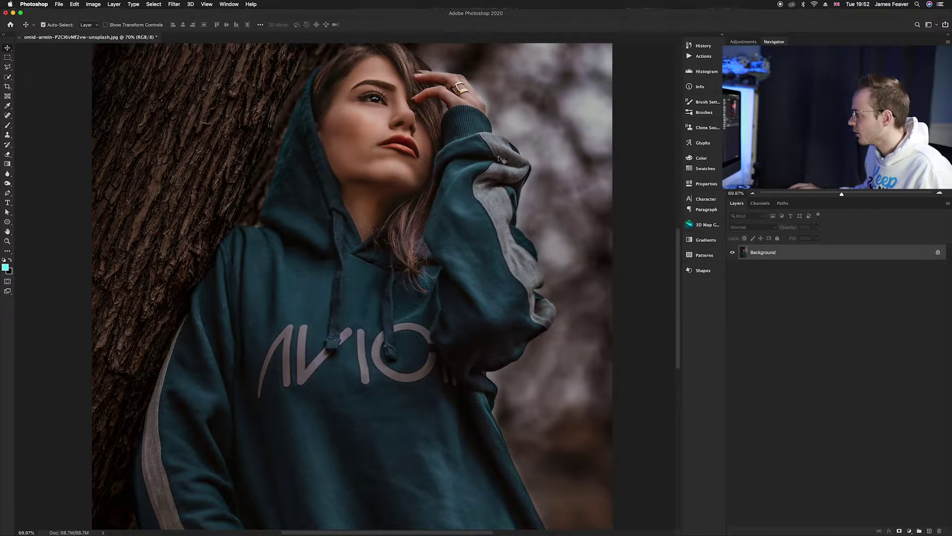
pyautogui.scroll(-5, 432, 219)
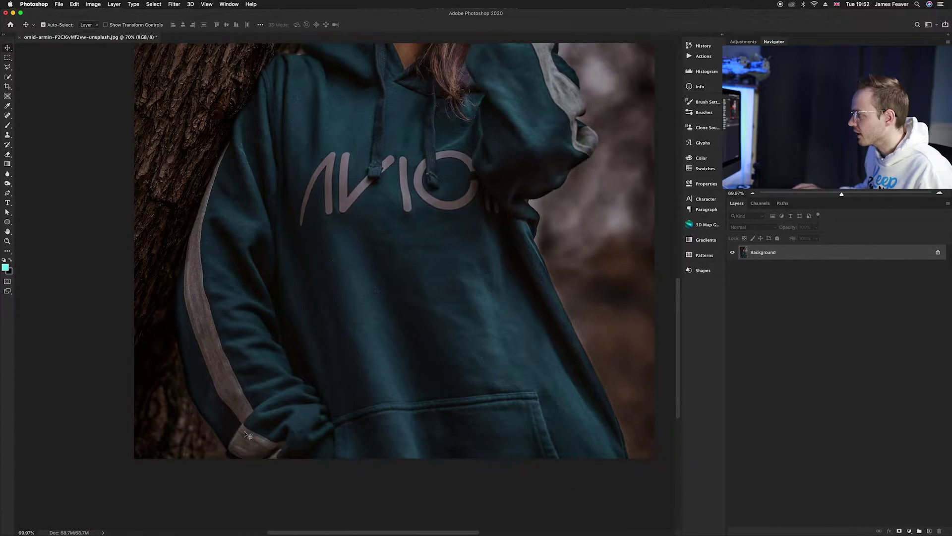
pyautogui.moveTo(365, 166); pyautogui.dragTo(314, 316)
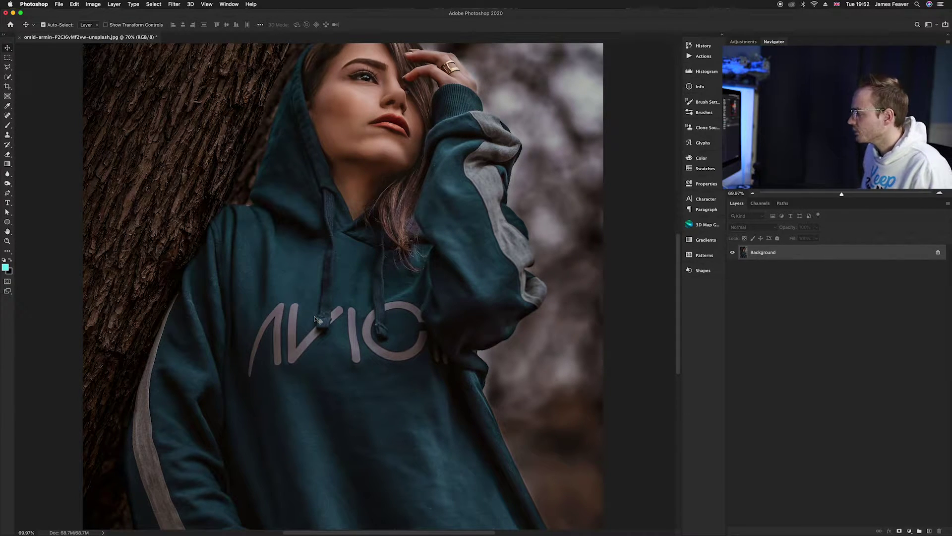
pyautogui.scroll(3, 248, 340)
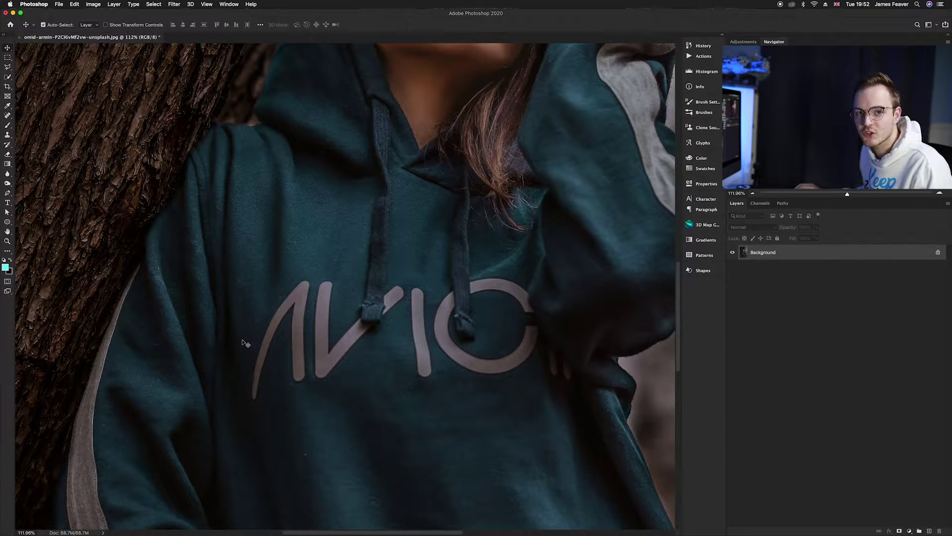
pyautogui.scroll(3, 283, 347)
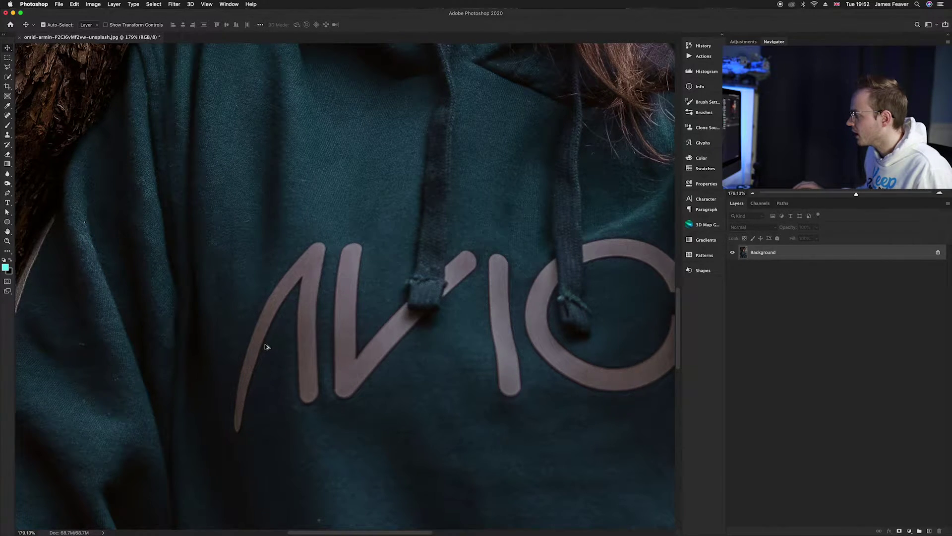
pyautogui.scroll(2, 266, 346)
pyautogui.press('p')
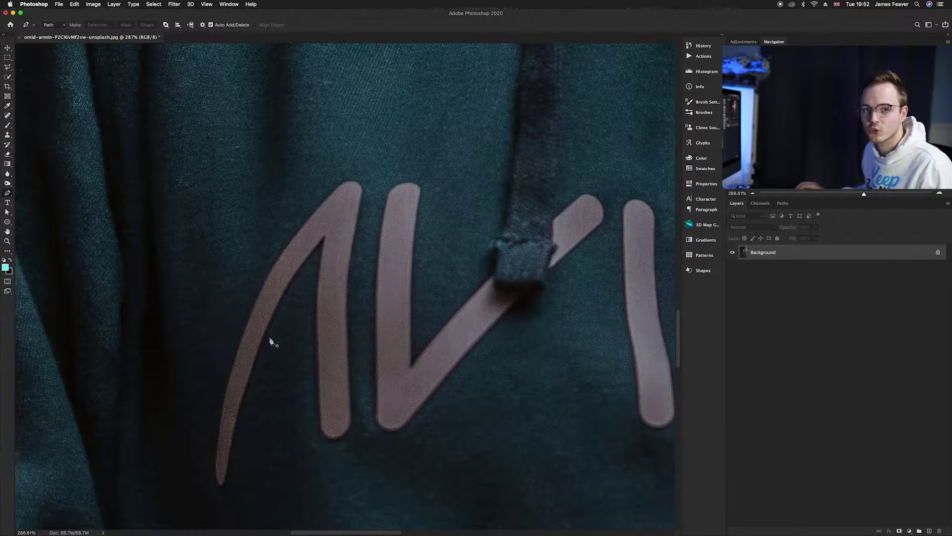
pyautogui.scroll(2, 310, 289)
pyautogui.click(336, 215)
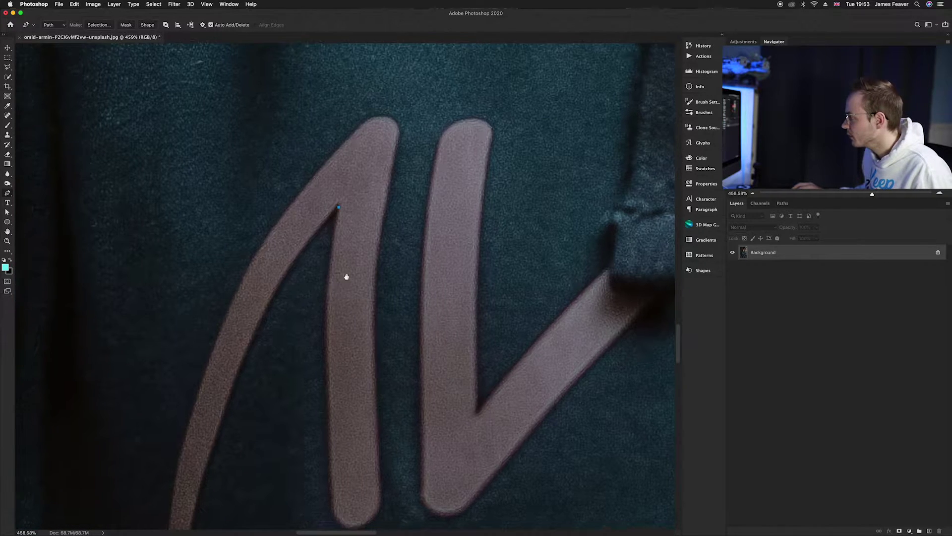
pyautogui.scroll(-3, 329, 293)
pyautogui.hscroll(-3, 329, 293)
pyautogui.click(332, 276)
pyautogui.click(297, 368)
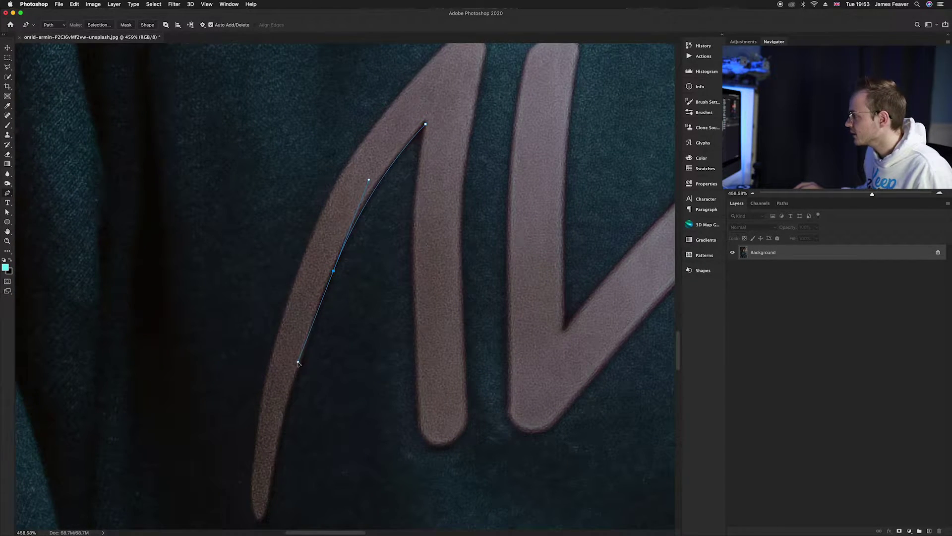
pyautogui.scroll(-4, 341, 318)
pyautogui.hscroll(-2, 341, 318)
pyautogui.moveTo(354, 313); pyautogui.dragTo(346, 369)
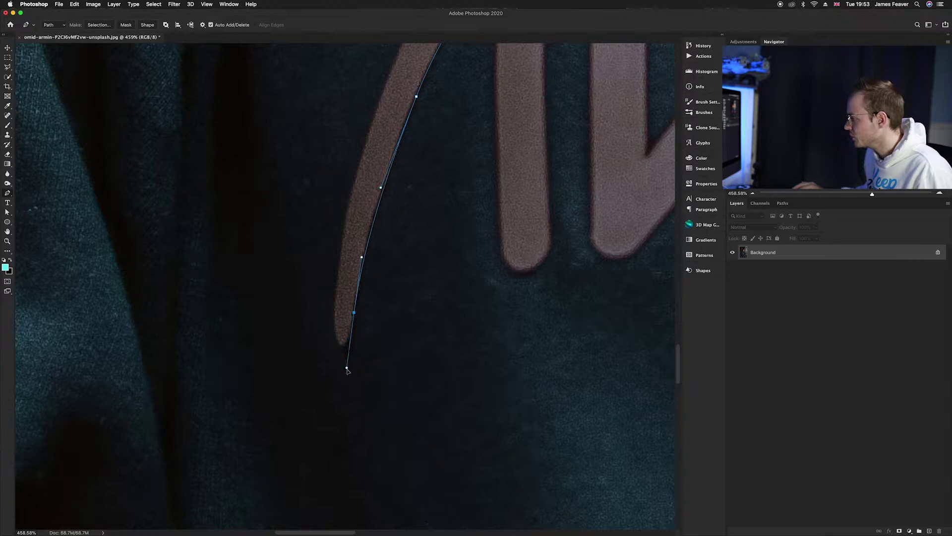
# Continue the path around the A's pointed lower tip, up the outer edge and over its rounded top
pyautogui.moveTo(334, 288); pyautogui.dragTo(343, 229)
pyautogui.scroll(1, 337, 311)
pyautogui.scroll(5, 337, 311)
pyautogui.hscroll(1, 337, 311)
pyautogui.moveTo(339, 273); pyautogui.dragTo(264, 303)
pyautogui.moveTo(340, 231); pyautogui.dragTo(369, 197)
pyautogui.moveTo(390, 242); pyautogui.dragTo(386, 253)
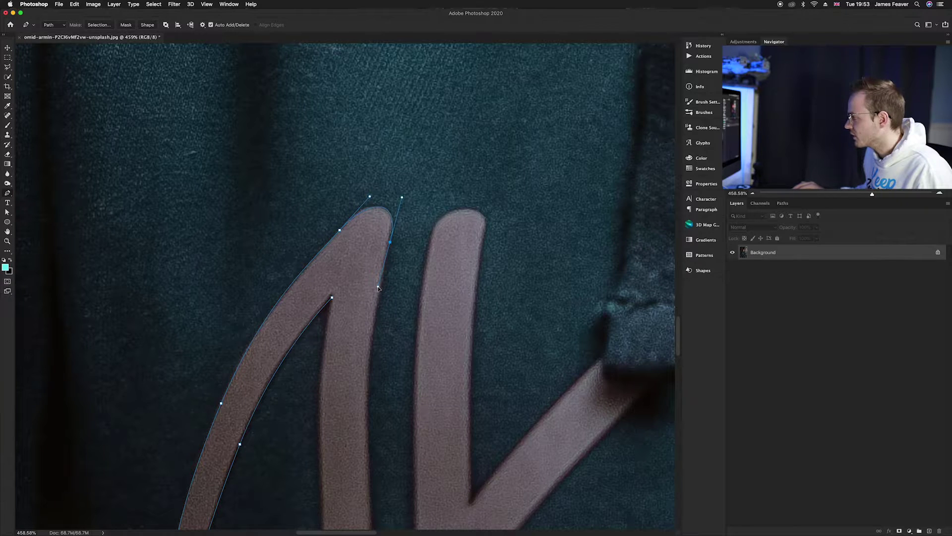
# Trace the A's straight leg down, around its rounded end and back up to close the outline
pyautogui.scroll(-5, 377, 287)
pyautogui.moveTo(339, 326); pyautogui.dragTo(344, 438)
pyautogui.moveTo(323, 486); pyautogui.dragTo(290, 503)
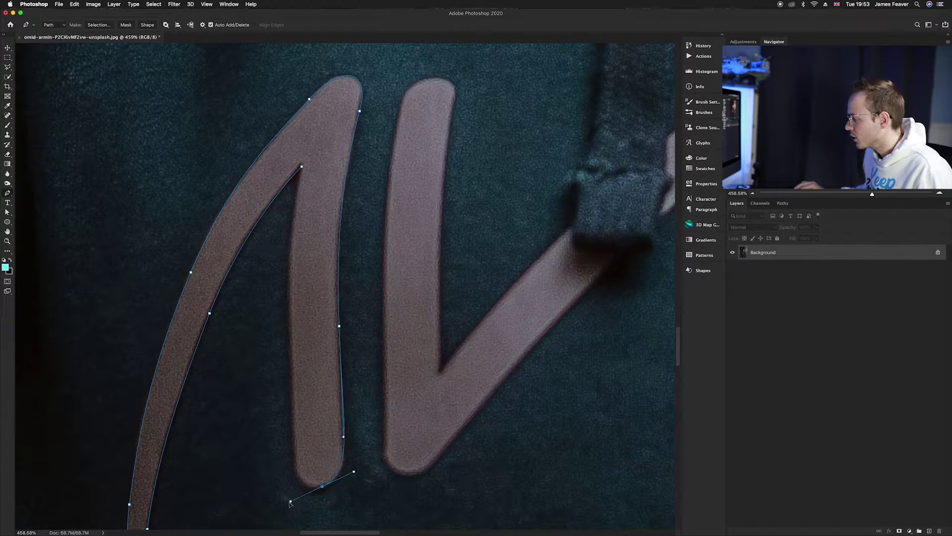
pyautogui.moveTo(292, 382); pyautogui.dragTo(291, 312)
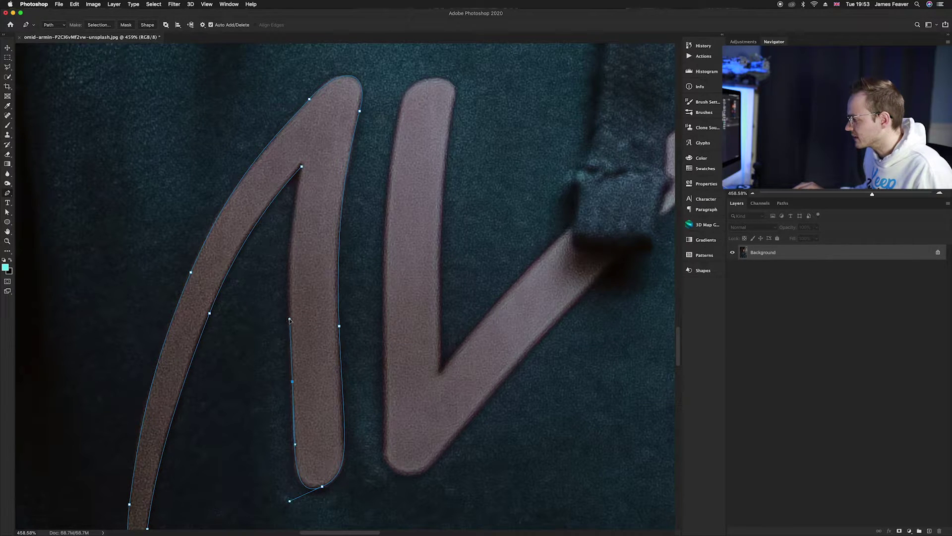
pyautogui.moveTo(302, 167); pyautogui.dragTo(319, 111)
# Start the V's outline, tracing over the rounded top and down the outer edge of its upright stroke
pyautogui.moveTo(378, 131); pyautogui.dragTo(299, 176)
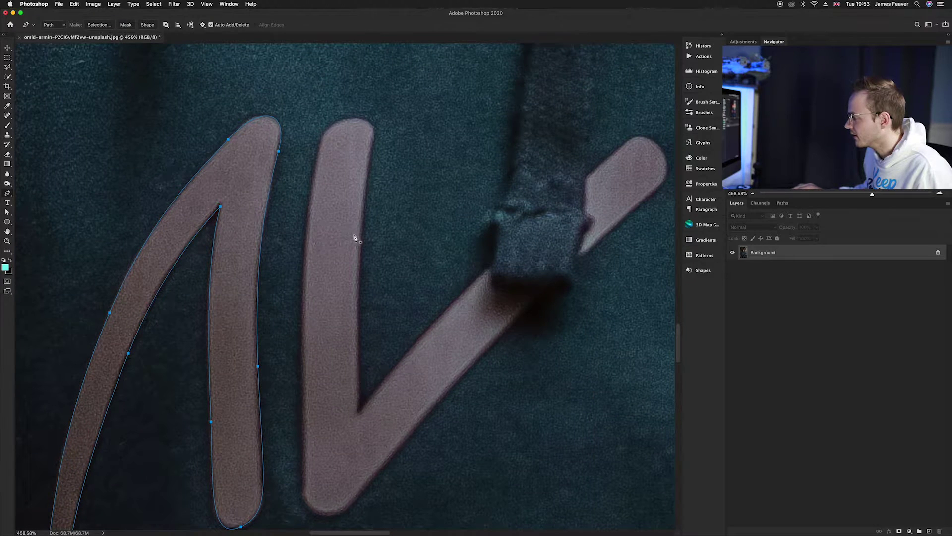
pyautogui.moveTo(369, 159); pyautogui.dragTo(375, 113)
pyautogui.moveTo(309, 156); pyautogui.dragTo(308, 158)
pyautogui.moveTo(301, 321); pyautogui.dragTo(300, 393)
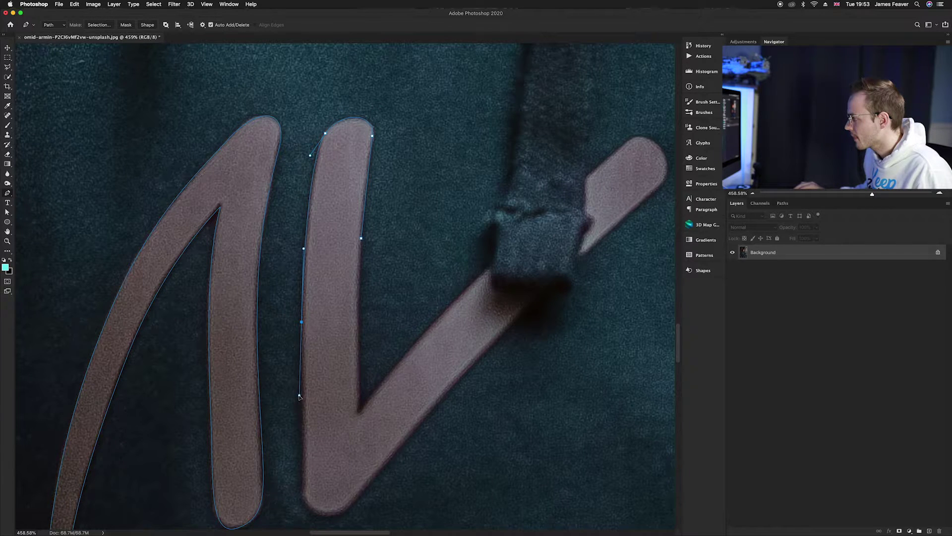
# Complete the V's outline up to the drawstring and trace its separate upper tip beyond the drawstring
pyautogui.scroll(-5, 307, 297)
pyautogui.moveTo(305, 259); pyautogui.dragTo(306, 299)
pyautogui.moveTo(384, 239); pyautogui.dragTo(429, 173)
pyautogui.moveTo(504, 96); pyautogui.dragTo(350, 258)
pyautogui.moveTo(385, 224); pyautogui.dragTo(344, 224)
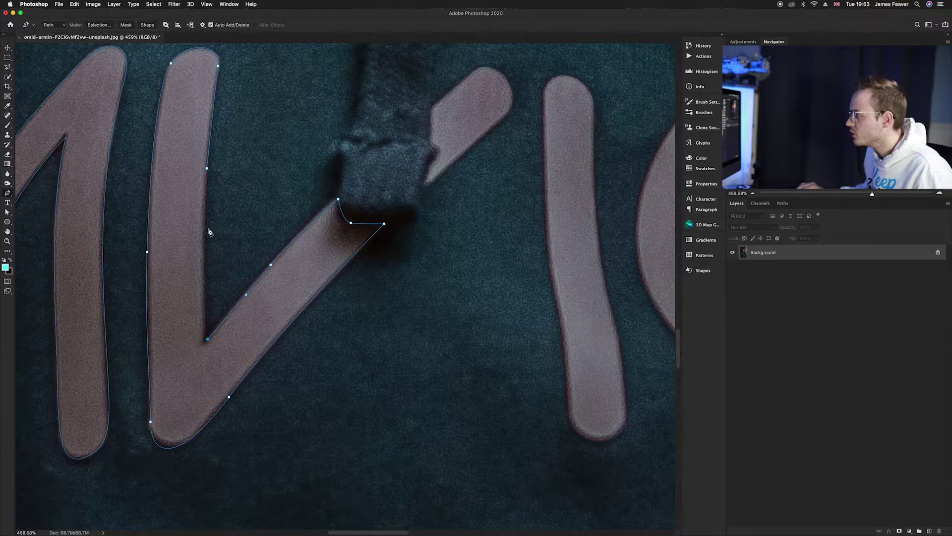
pyautogui.moveTo(366, 202)
pyautogui.mouseDown()
pyautogui.moveTo(305, 213)
pyautogui.moveTo(169, 290)
pyautogui.mouseUp()
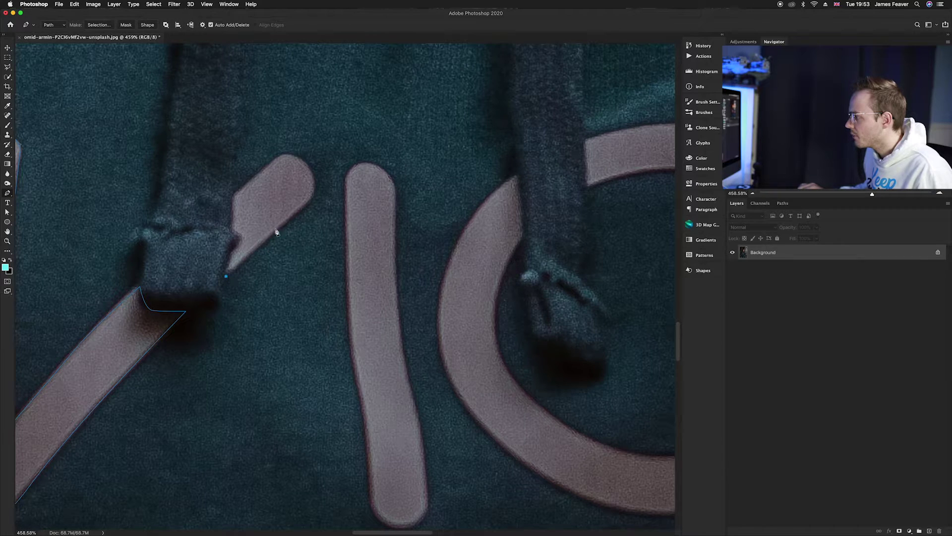
pyautogui.moveTo(291, 218); pyautogui.dragTo(314, 201)
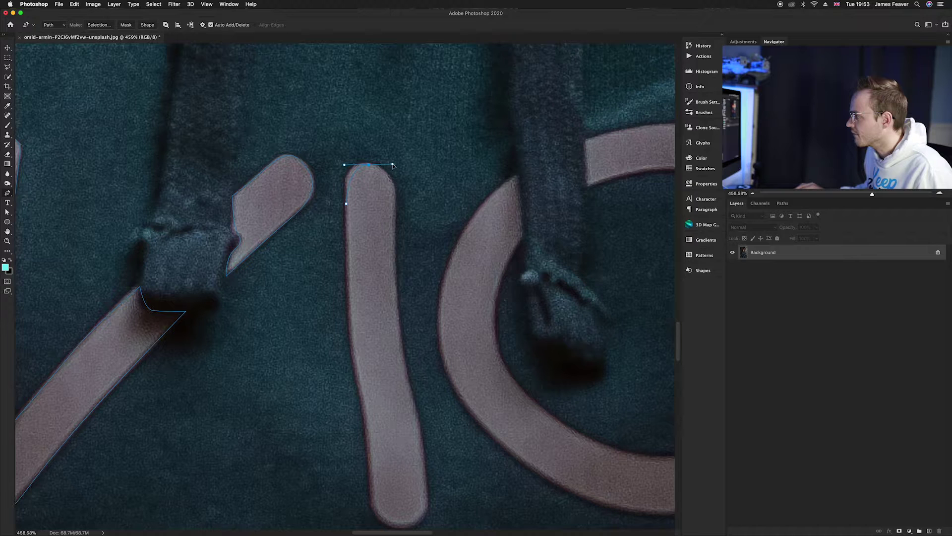
# Trace the letter I as a closed path, following its curved sides and rounded ends
pyautogui.scroll(-5, 347, 238)
pyautogui.hscroll(3, 347, 238)
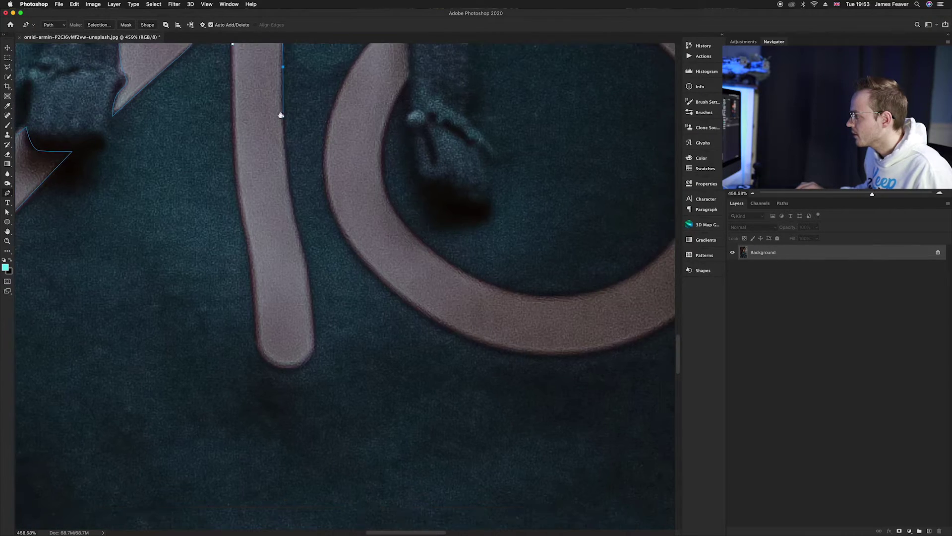
pyautogui.click(296, 234)
pyautogui.moveTo(297, 240); pyautogui.dragTo(307, 293)
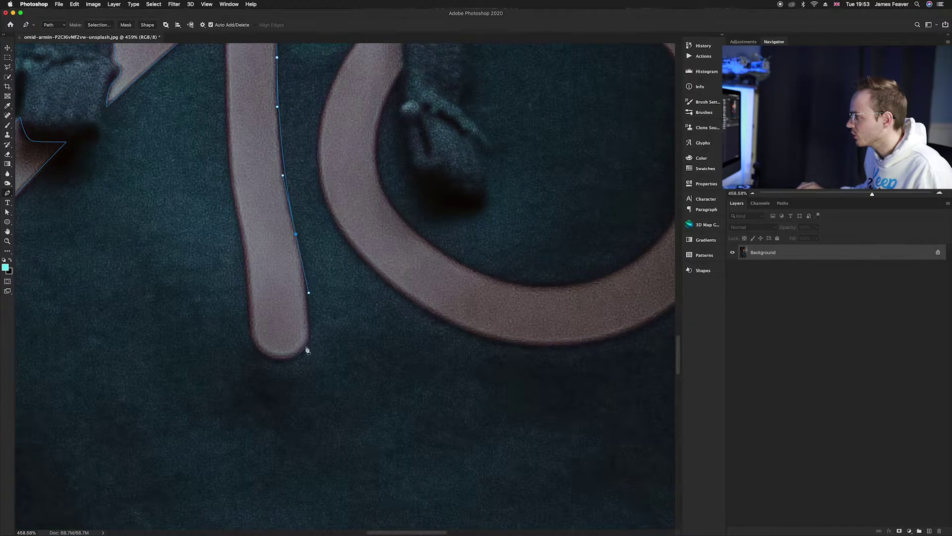
pyautogui.moveTo(285, 358); pyautogui.dragTo(246, 365)
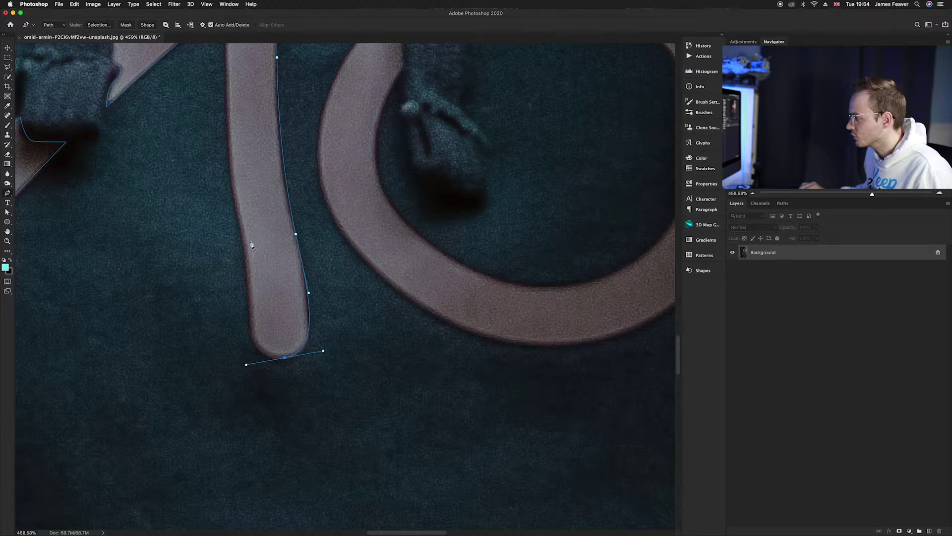
pyautogui.moveTo(242, 249)
pyautogui.mouseDown()
pyautogui.moveTo(239, 189)
pyautogui.moveTo(238, 197)
pyautogui.mouseUp()
pyautogui.moveTo(226, 107)
pyautogui.mouseDown()
pyautogui.moveTo(227, 98)
pyautogui.moveTo(268, 287)
pyautogui.mouseUp()
# Trace the outer edge of the O's large lower arc from the drawstring around to its cut end
pyautogui.hscroll(5, 278, 273)
pyautogui.scroll(-2, 278, 273)
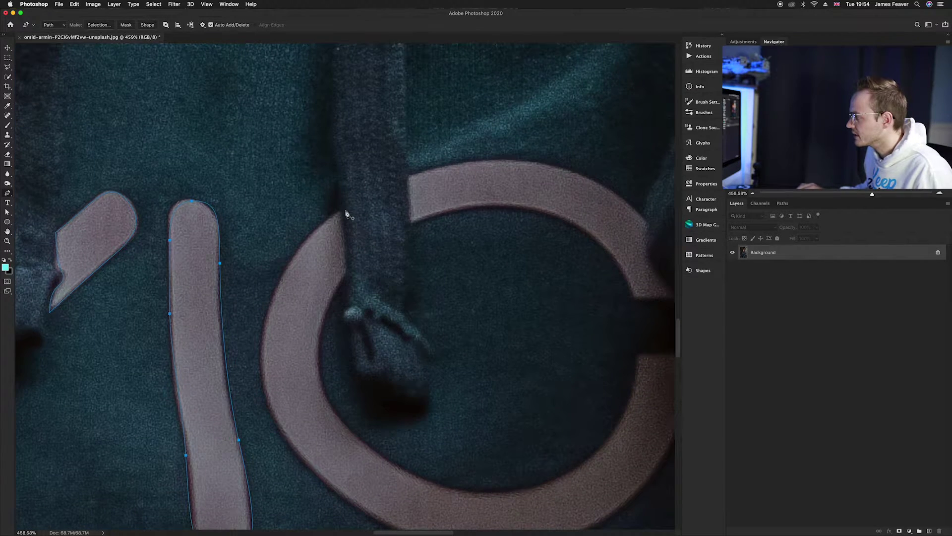
pyautogui.moveTo(278, 287); pyautogui.dragTo(328, 380)
pyautogui.scroll(-7, 261, 327)
pyautogui.hscroll(2, 262, 328)
pyautogui.moveTo(472, 406); pyautogui.dragTo(328, 408)
pyautogui.moveTo(424, 302); pyautogui.dragTo(442, 221)
# Trace the lower arc's straight end and inner edge back to the drawstring, closing the path
pyautogui.click(438, 219)
pyautogui.click(390, 219)
pyautogui.moveTo(344, 319); pyautogui.dragTo(305, 347)
pyautogui.moveTo(182, 351); pyautogui.dragTo(149, 337)
pyautogui.moveTo(70, 226); pyautogui.dragTo(99, 142)
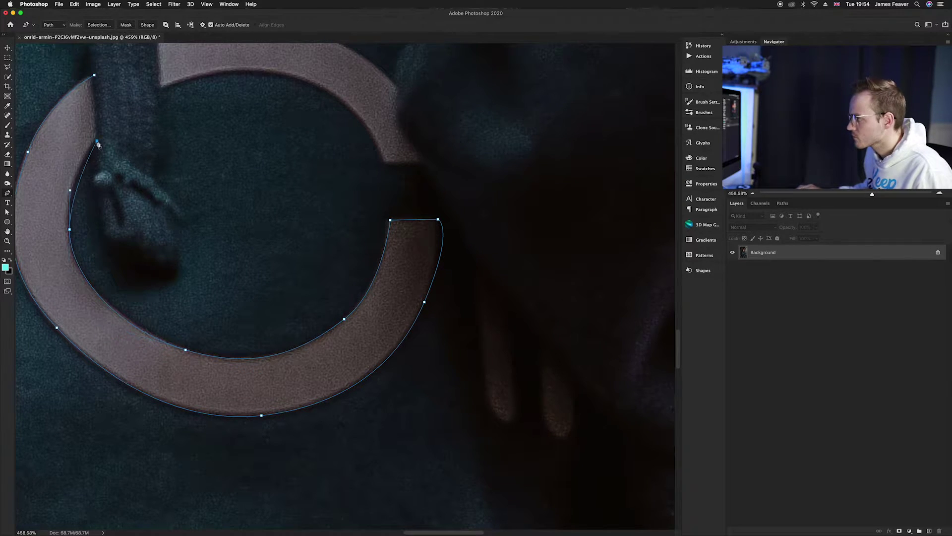
pyautogui.click(94, 76)
# Trace the O's remaining upper arc, between the drawstring and the sleeve, as a closed path
pyautogui.moveTo(94, 75); pyautogui.dragTo(111, 348)
pyautogui.click(177, 313)
pyautogui.click(180, 361)
pyautogui.moveTo(277, 344); pyautogui.dragTo(320, 351)
pyautogui.click(375, 390)
pyautogui.click(404, 438)
pyautogui.click(440, 437)
pyautogui.click(416, 383)
pyautogui.click(390, 337)
pyautogui.moveTo(257, 297); pyautogui.dragTo(218, 298)
pyautogui.click(177, 313)
# Save the lettering's work path as Path 3 and load it as a selection
pyautogui.press('super+0')
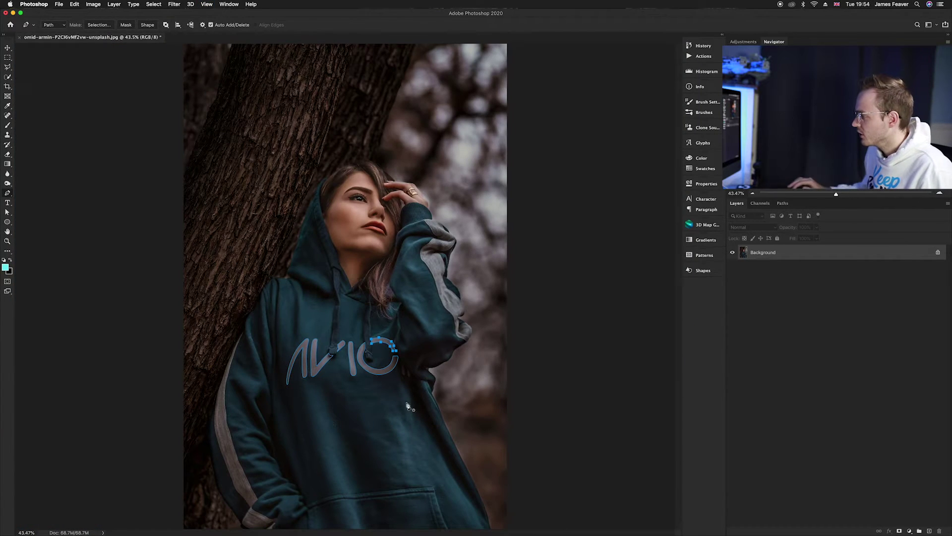
pyautogui.scroll(-3, 369, 382)
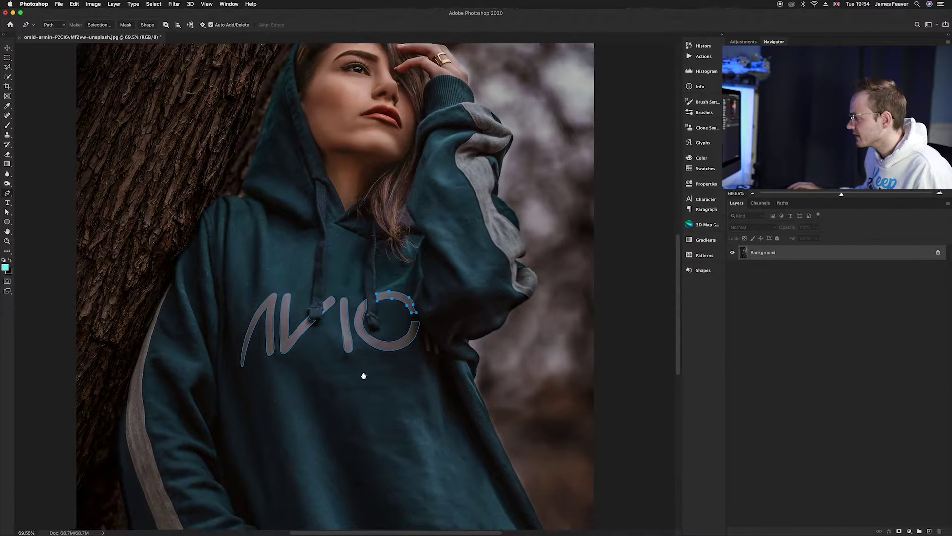
pyautogui.click(783, 204)
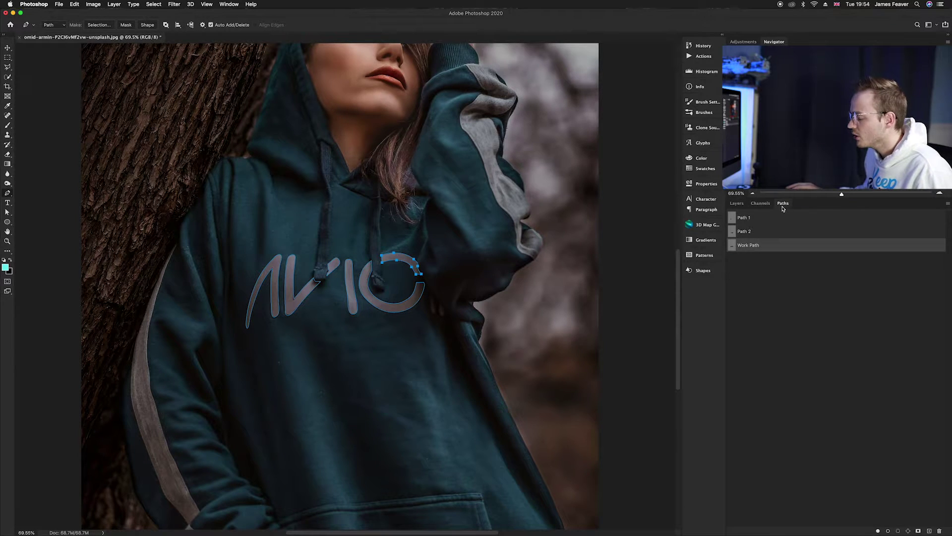
pyautogui.doubleClick(733, 248)
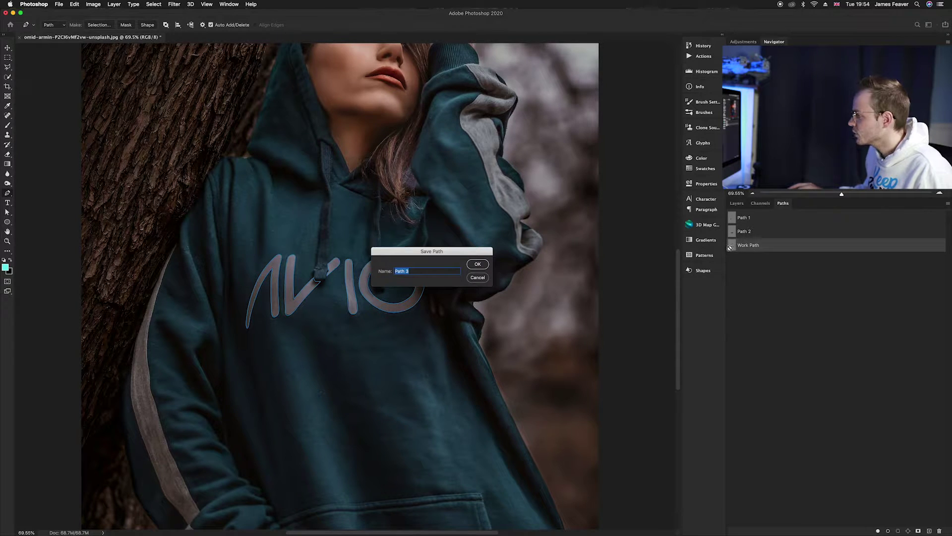
pyautogui.click(476, 264)
pyautogui.scroll(-2, 347, 336)
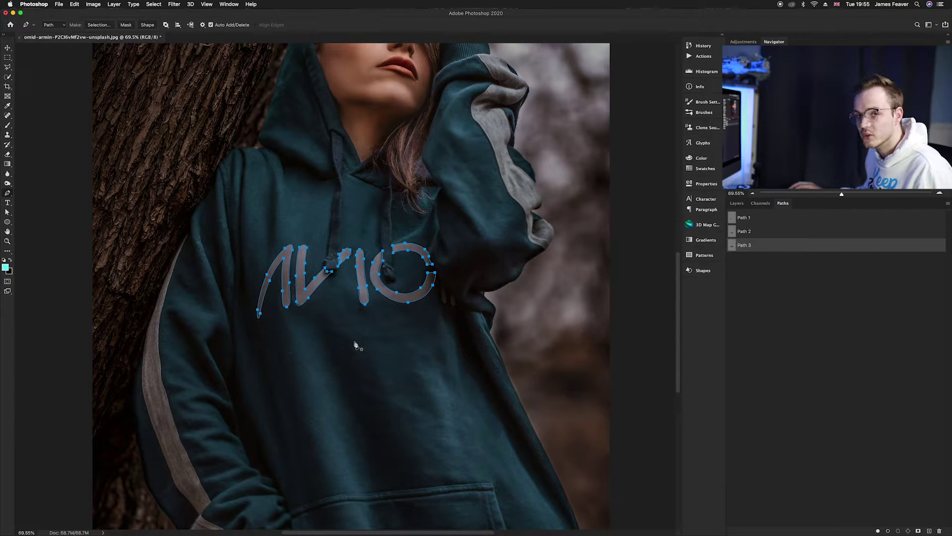
pyautogui.keyDown('super'); pyautogui.click(733, 246); pyautogui.keyUp('super')
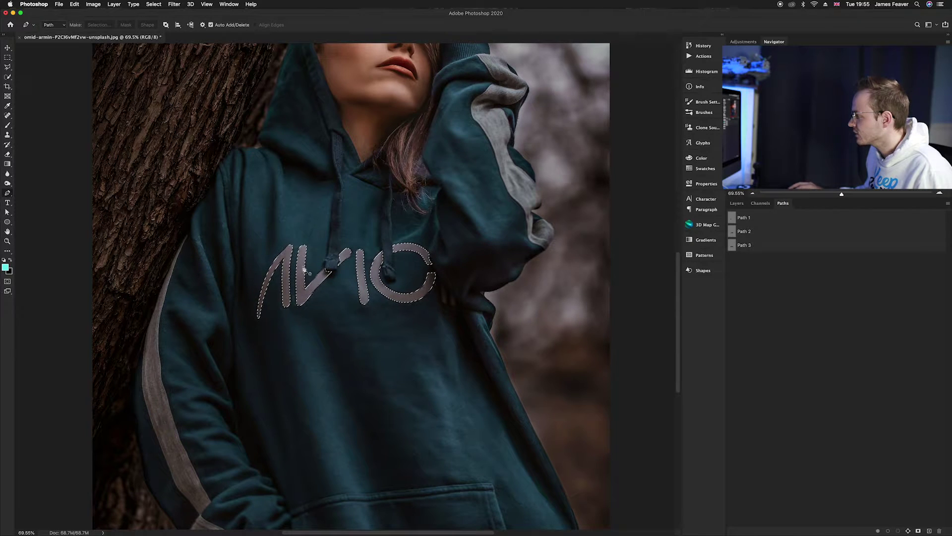
# Fill the selected AVIO lettering with white using a Solid Color fill layer
pyautogui.click(737, 203)
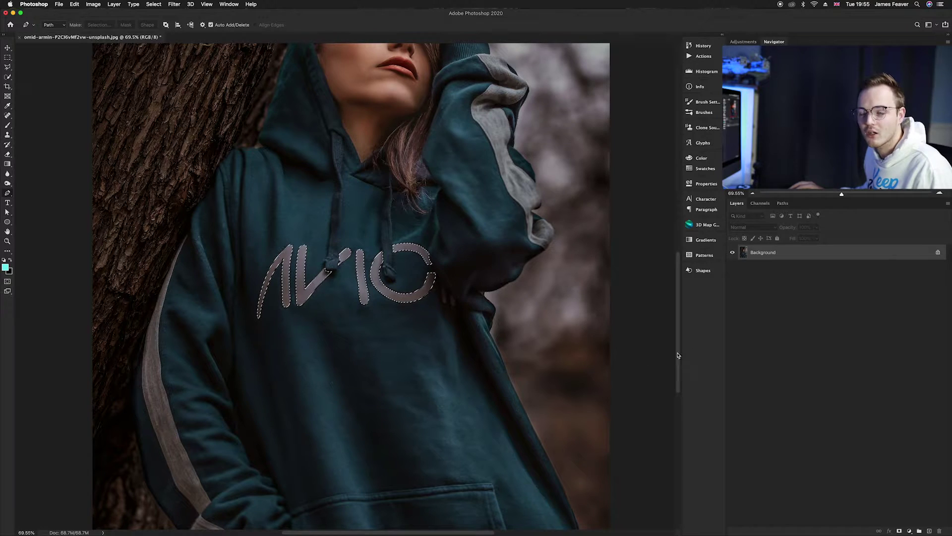
pyautogui.click(909, 531)
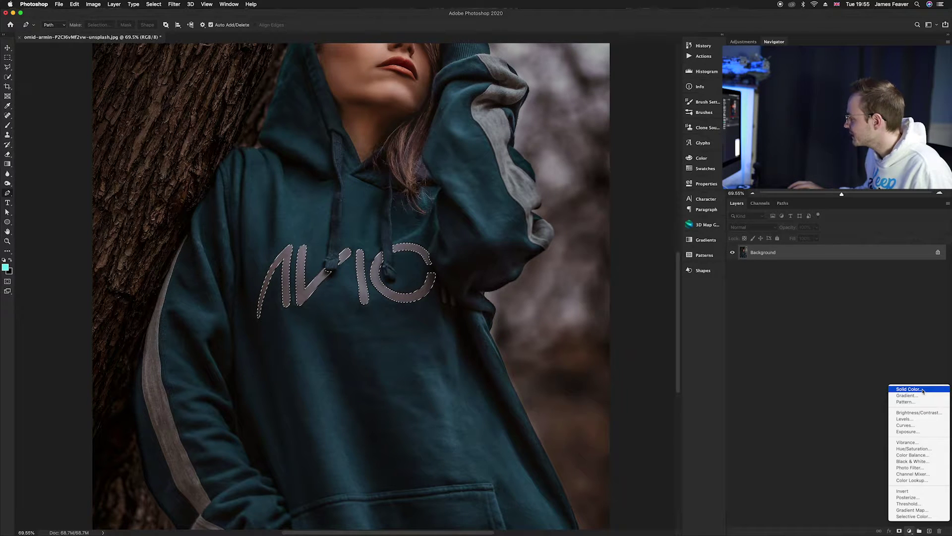
pyautogui.click(903, 390)
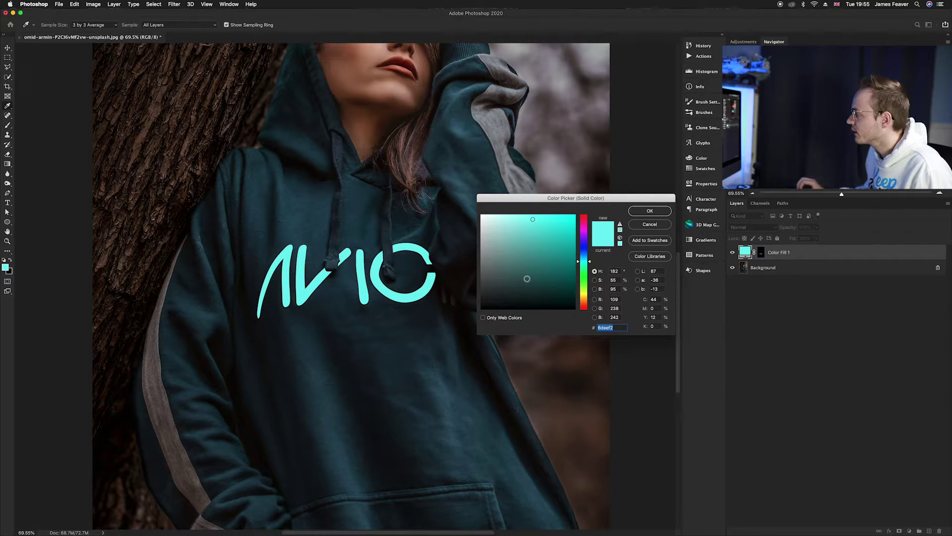
pyautogui.moveTo(527, 278); pyautogui.dragTo(474, 201)
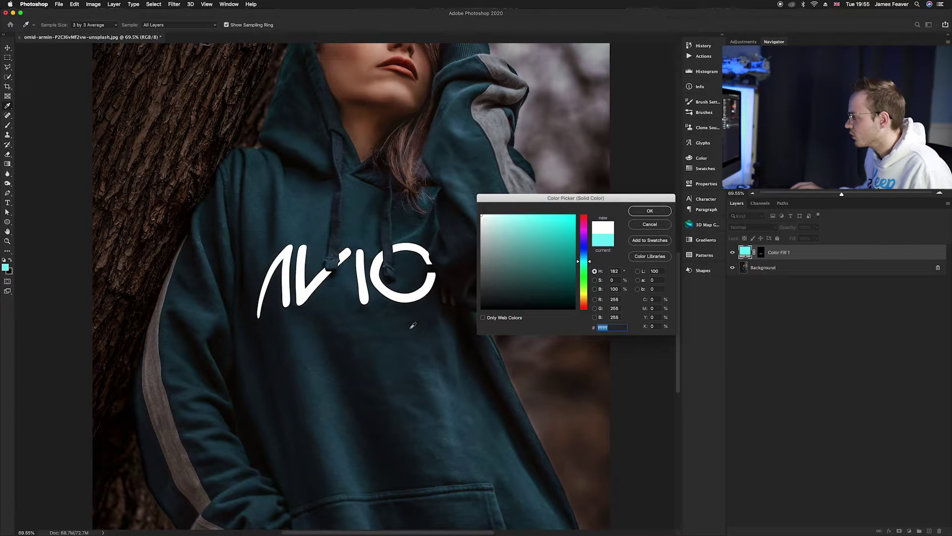
pyautogui.click(650, 212)
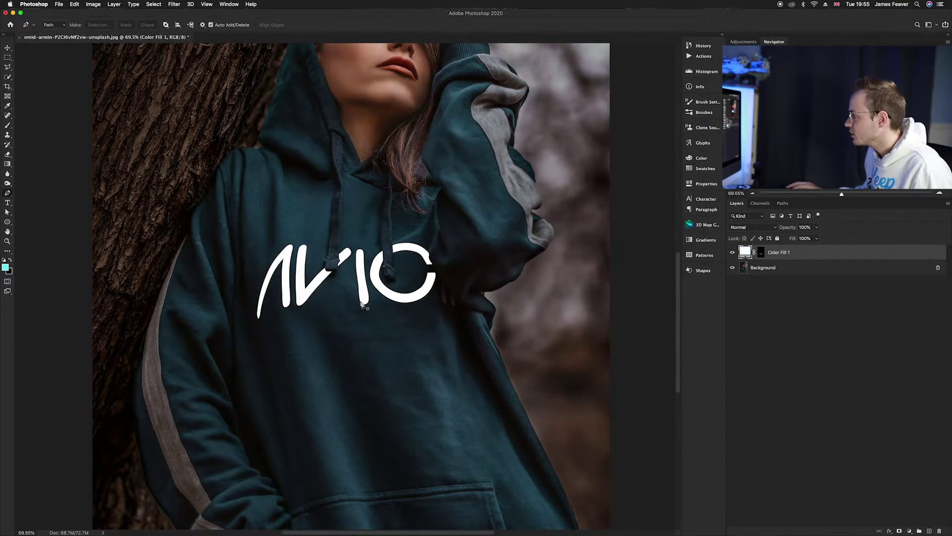
# Soften the lettering's edges on the white fill layer's mask with the Blur tool in Normal mode at 100% strength
pyautogui.press('p')
pyautogui.scroll(6, 344, 280)
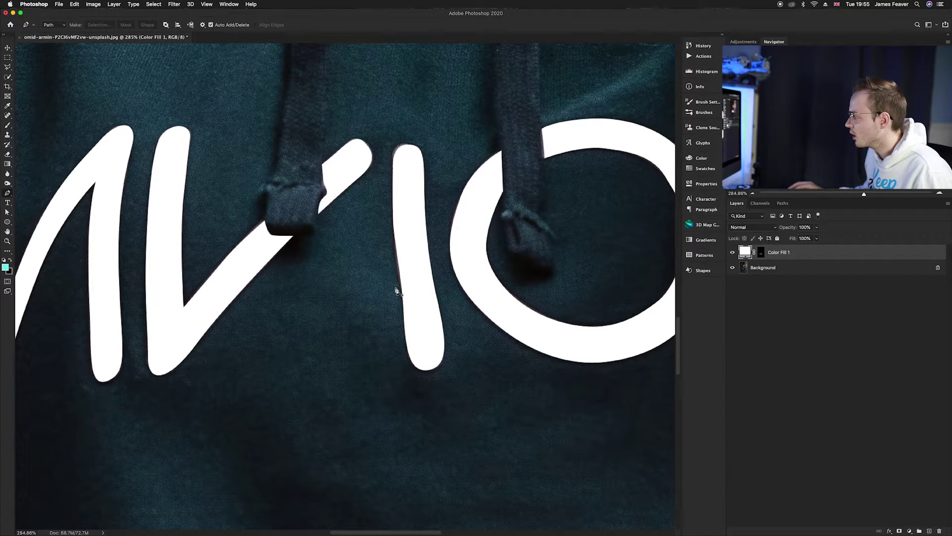
pyautogui.click(761, 252)
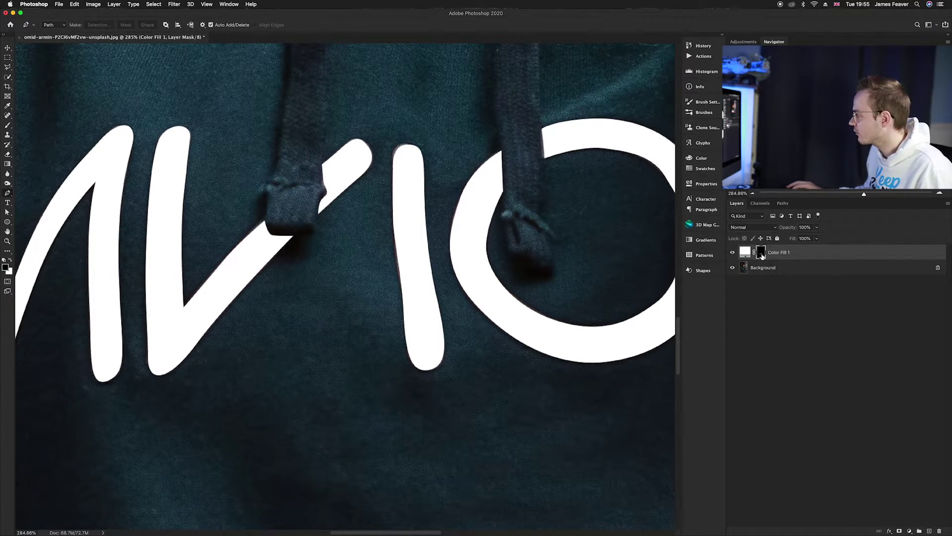
pyautogui.keyDown('alt'); pyautogui.click(761, 254); pyautogui.keyUp('alt')
pyautogui.scroll(-3, 326, 244)
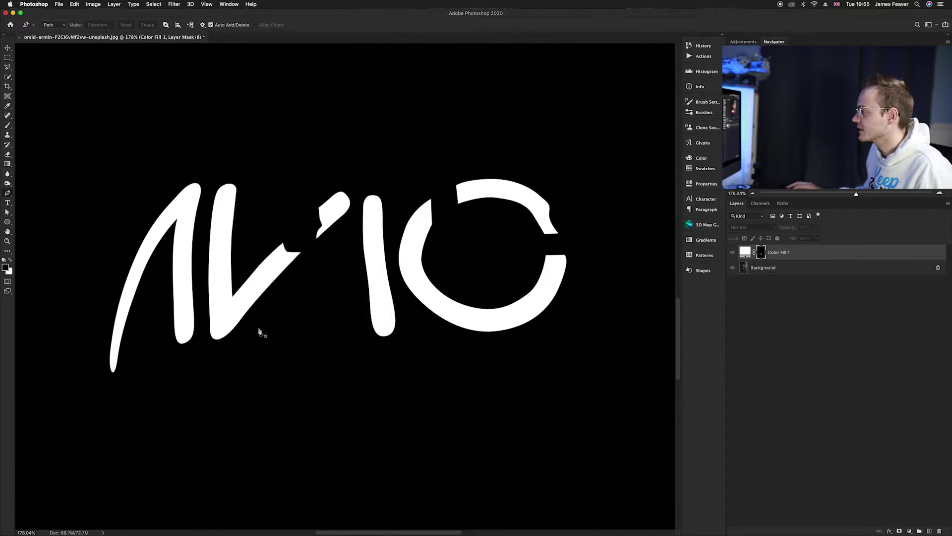
pyautogui.click(8, 175)
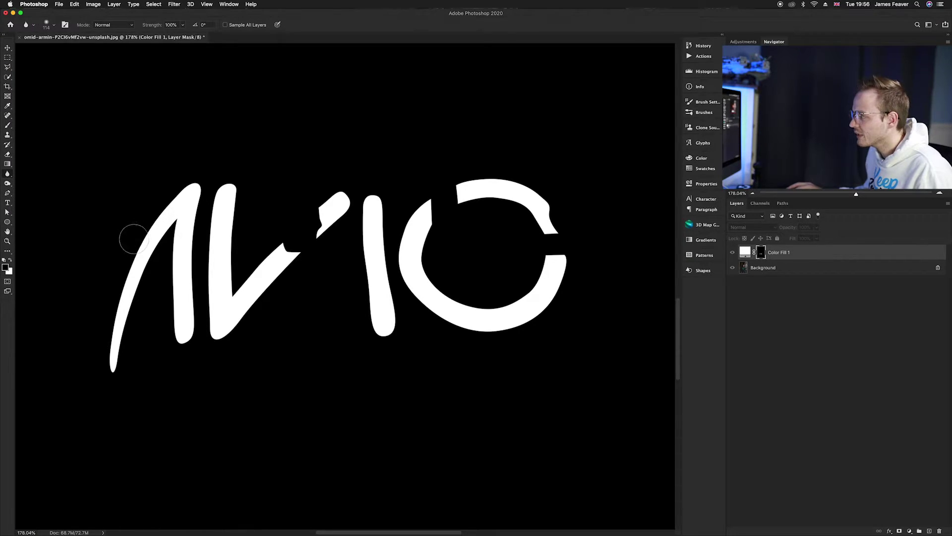
pyautogui.click(112, 26)
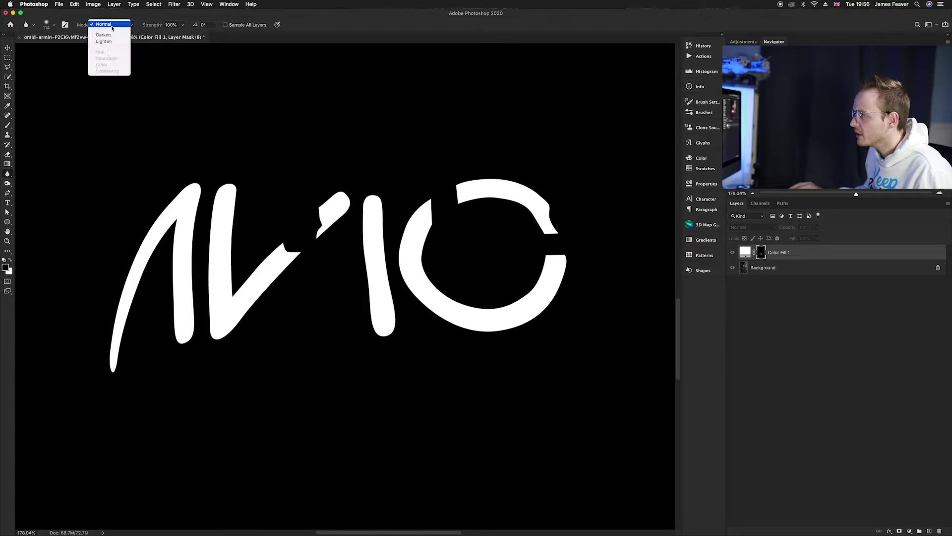
pyautogui.click(110, 26)
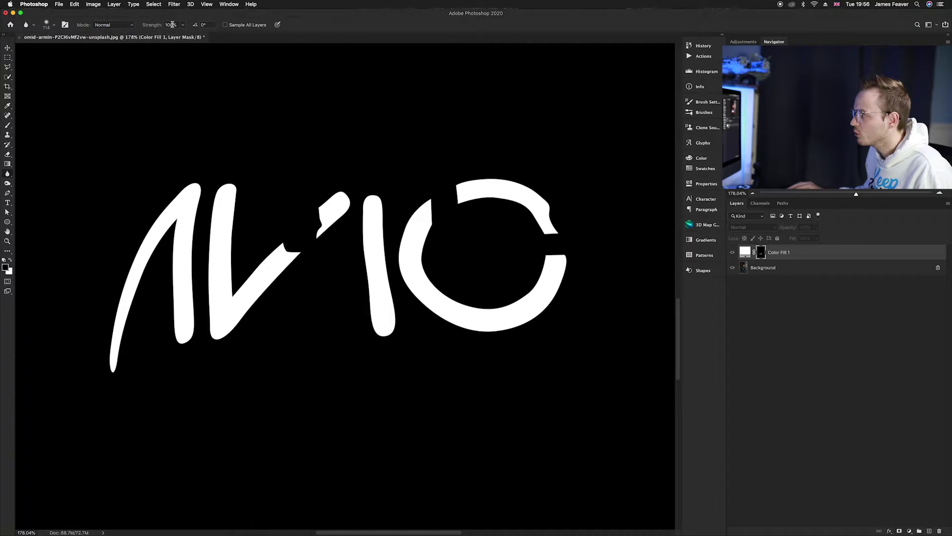
pyautogui.moveTo(191, 237)
pyautogui.mouseDown()
pyautogui.moveTo(287, 219)
pyautogui.moveTo(276, 207)
pyautogui.mouseUp()
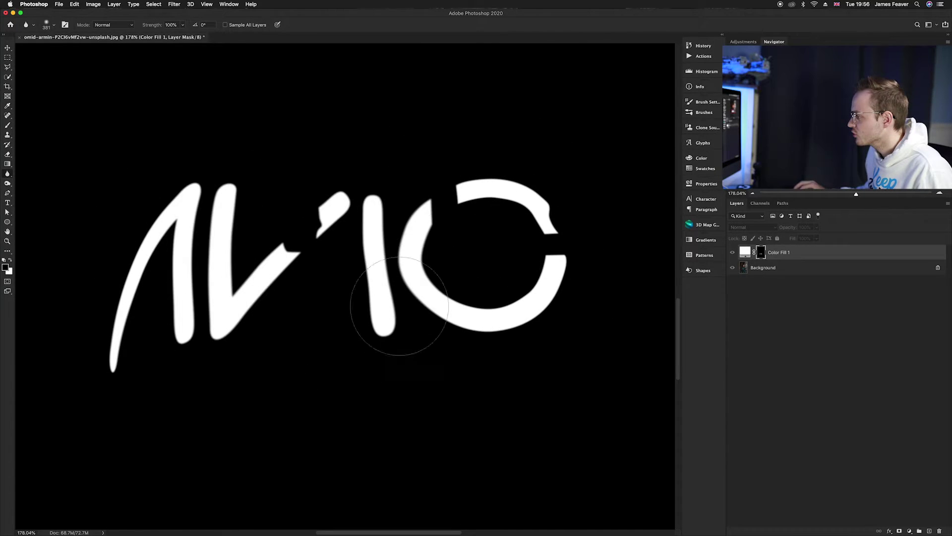
pyautogui.click(745, 252)
pyautogui.scroll(5, 427, 247)
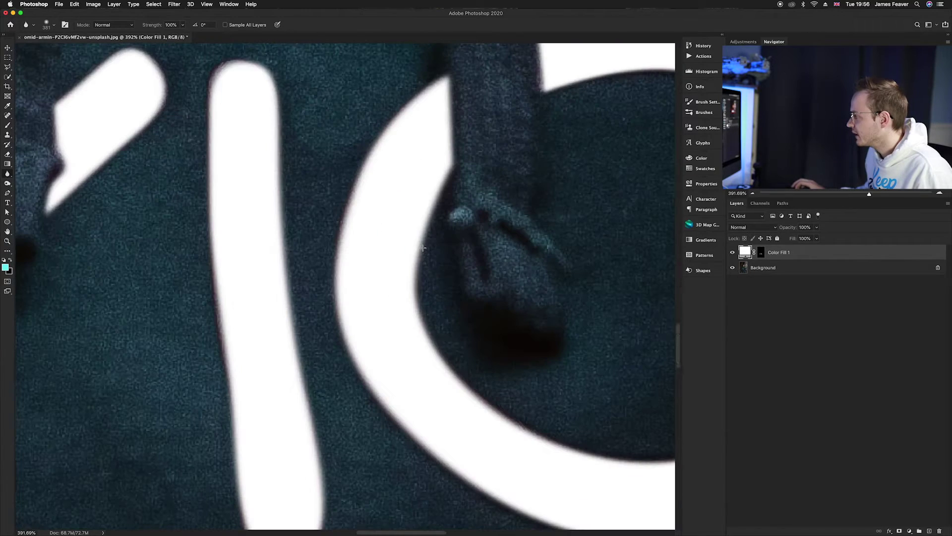
# Add an Outer Glow effect to the white lettering fill layer and reset the glow's settings to default
pyautogui.press('v')
pyautogui.scroll(-8, 382, 374)
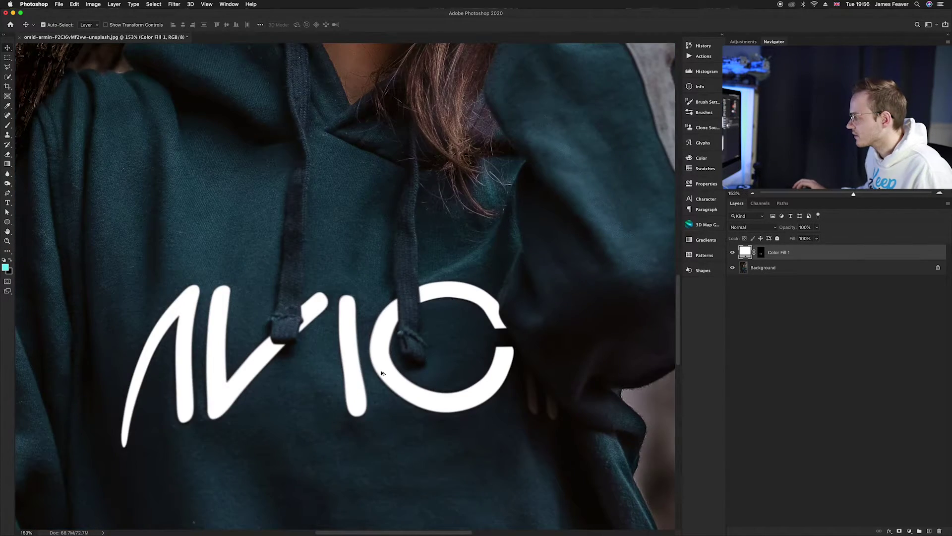
pyautogui.scroll(-2, 383, 373)
pyautogui.scroll(-3, 392, 327)
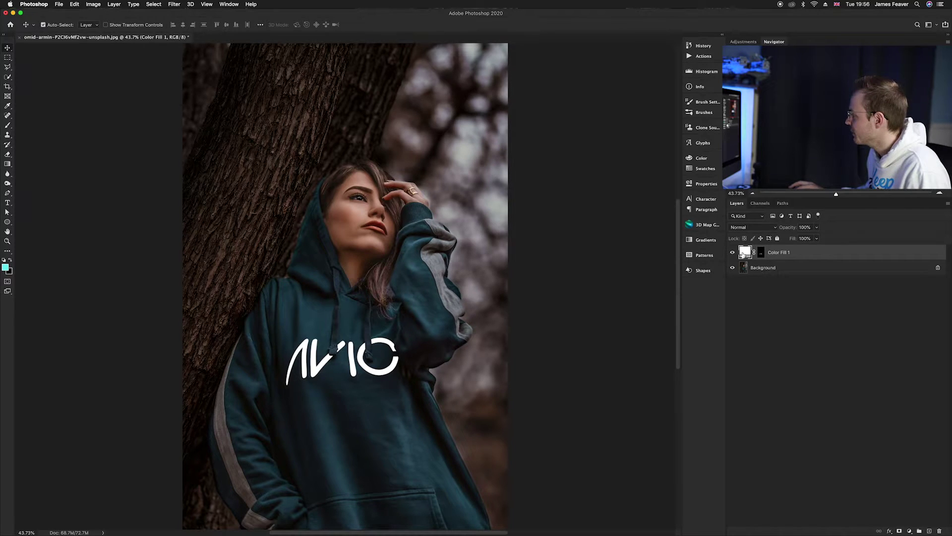
pyautogui.doubleClick(817, 255)
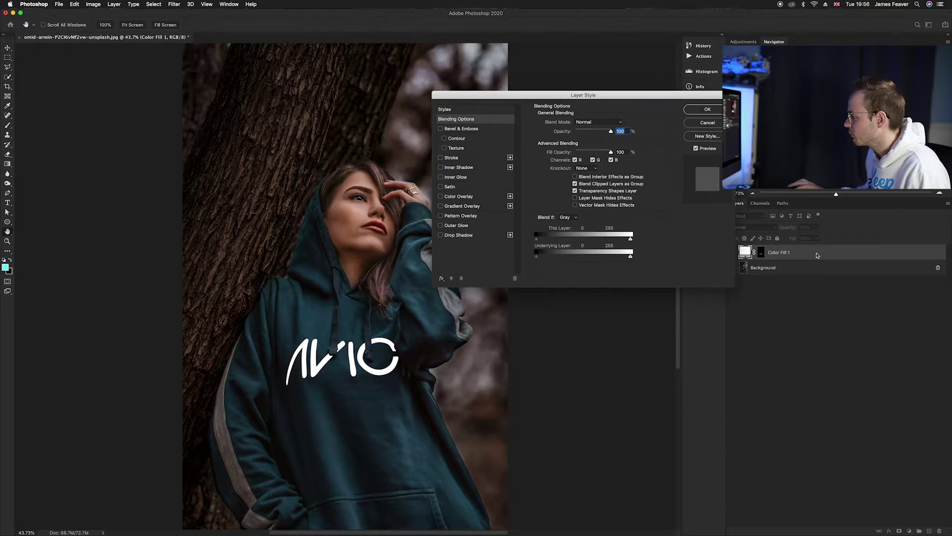
pyautogui.moveTo(564, 95); pyautogui.dragTo(458, 87)
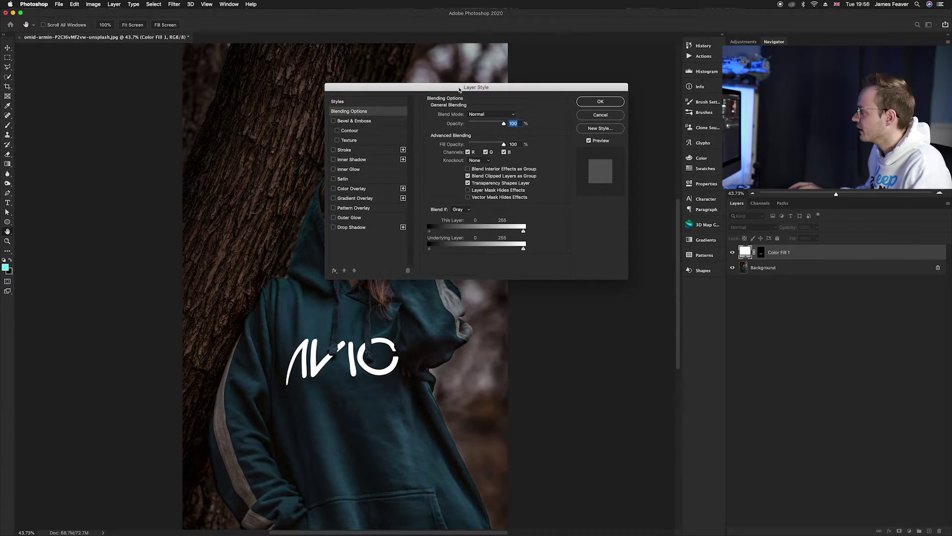
pyautogui.click(343, 220)
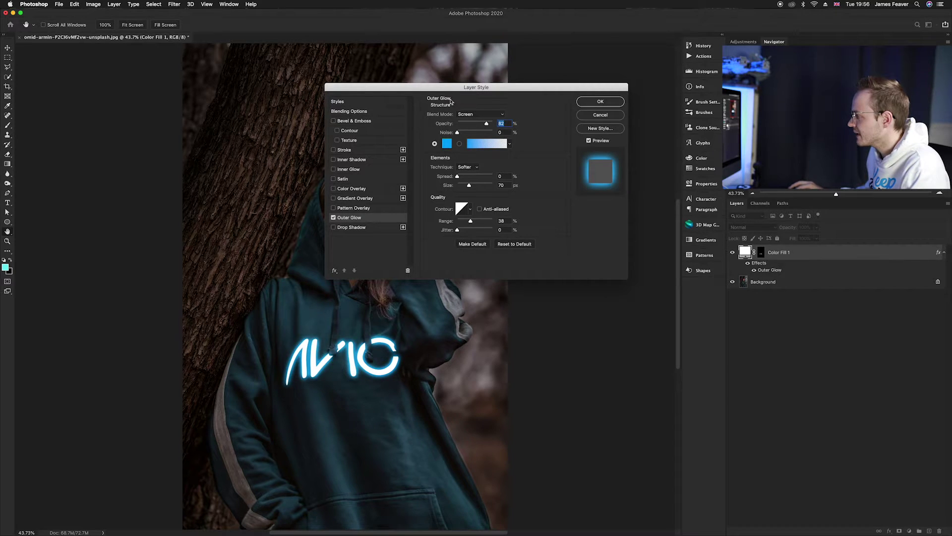
pyautogui.click(510, 246)
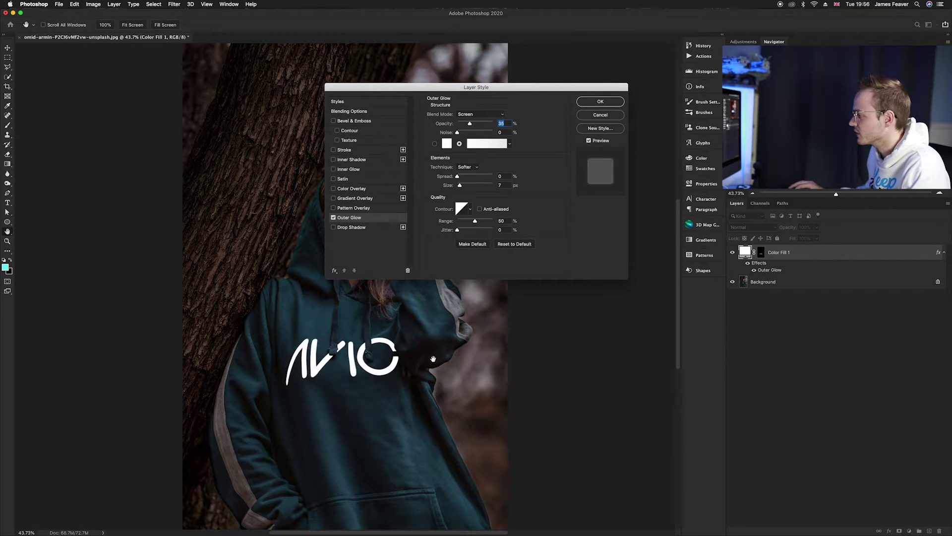
# Set the outer glow's color to bright cyan-blue 00c6ff
pyautogui.moveTo(476, 87); pyautogui.dragTo(340, 90)
pyautogui.scroll(2, 374, 433)
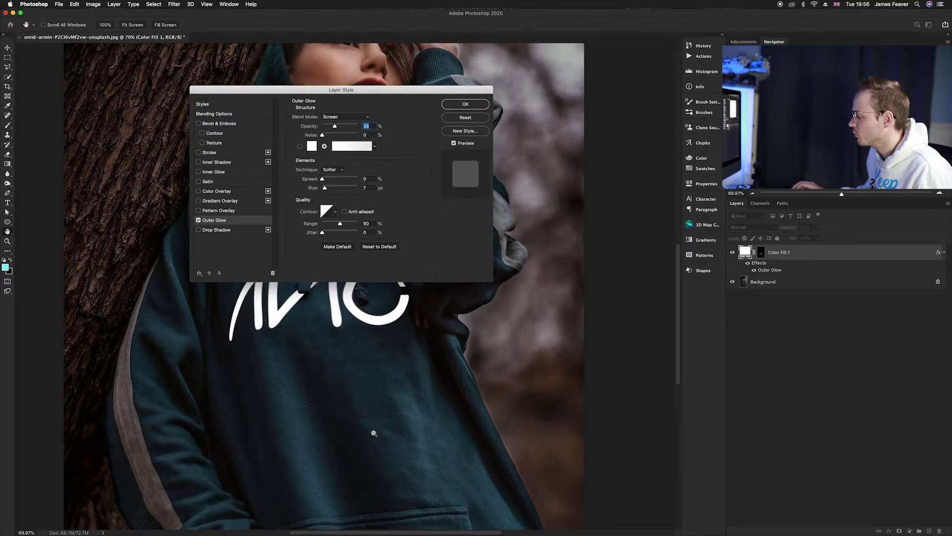
pyautogui.scroll(2, 374, 433)
pyautogui.moveTo(325, 335); pyautogui.dragTo(398, 495)
pyautogui.moveTo(380, 94); pyautogui.dragTo(388, 76)
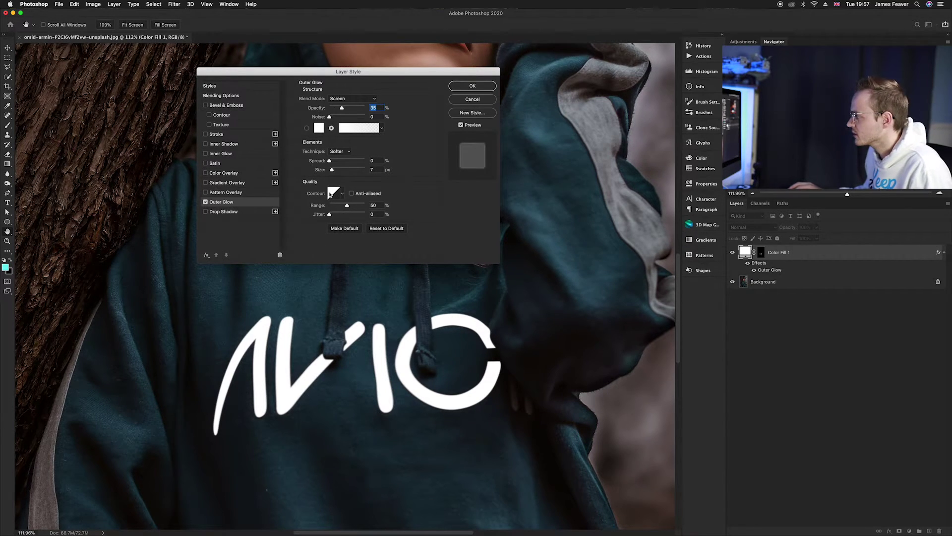
pyautogui.click(320, 129)
pyautogui.moveTo(591, 282); pyautogui.dragTo(590, 260)
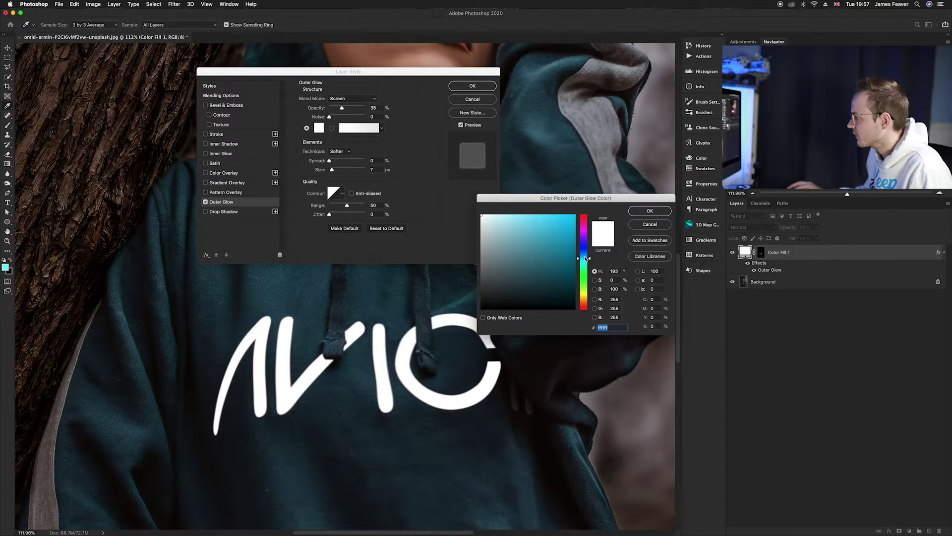
pyautogui.click(574, 215)
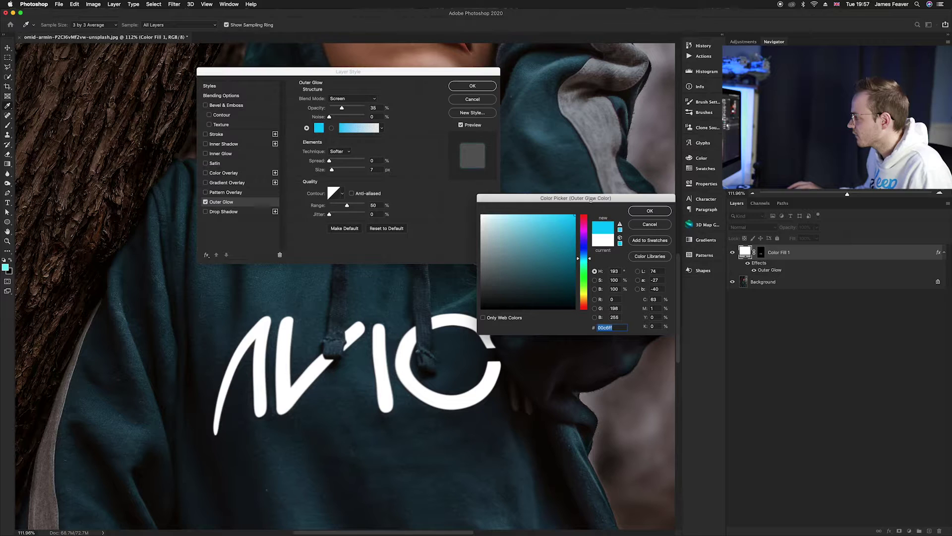
pyautogui.click(650, 212)
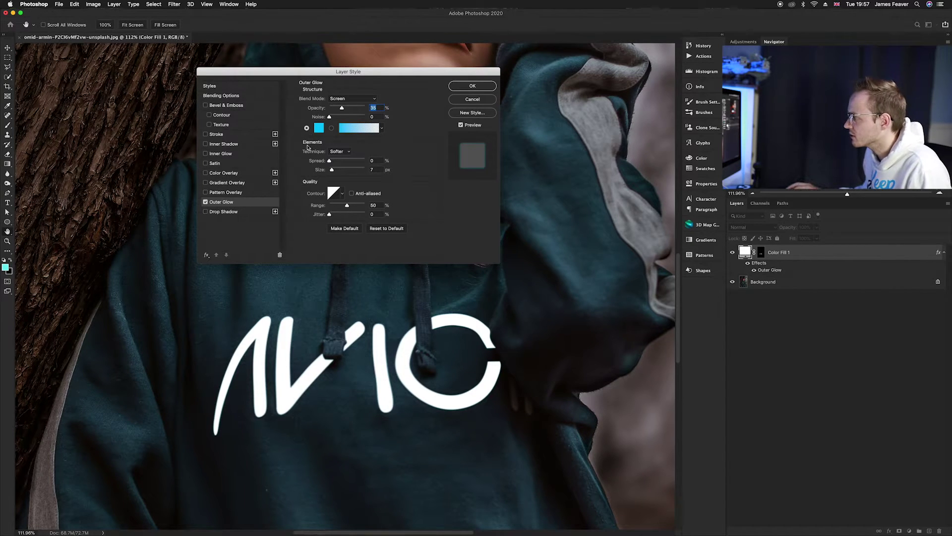
# Set the outer glow's opacity to 68%, its size to about 106 px and its range to 40%
pyautogui.moveTo(342, 108); pyautogui.dragTo(352, 108)
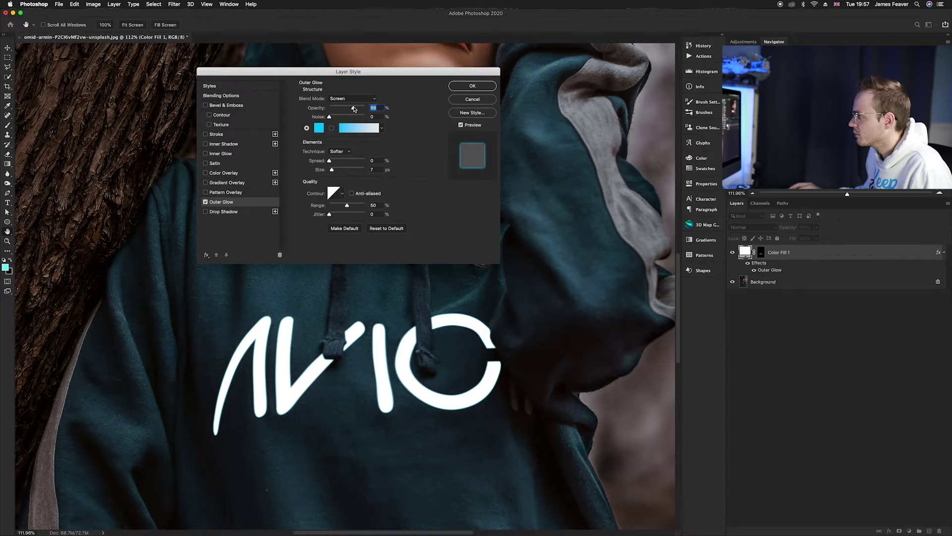
pyautogui.moveTo(333, 171); pyautogui.dragTo(345, 171)
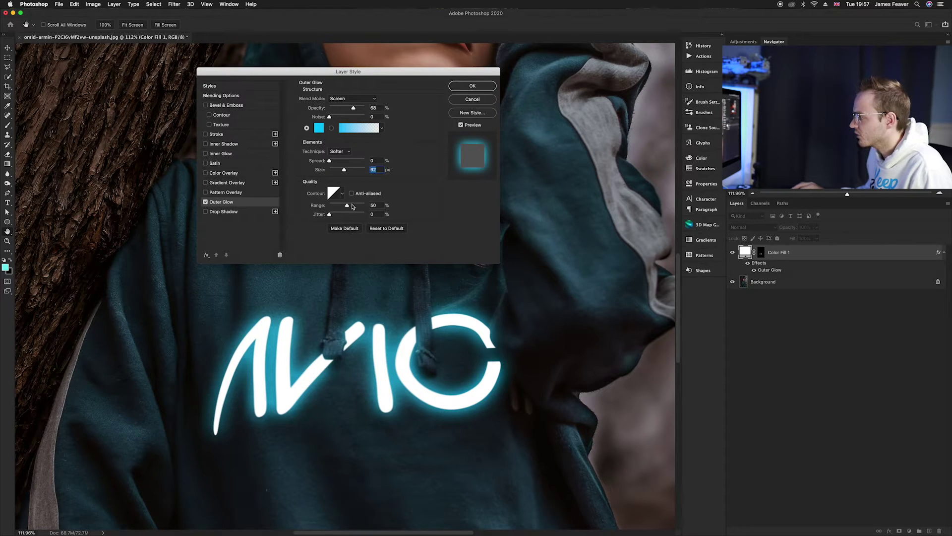
pyautogui.moveTo(347, 208); pyautogui.dragTo(340, 207)
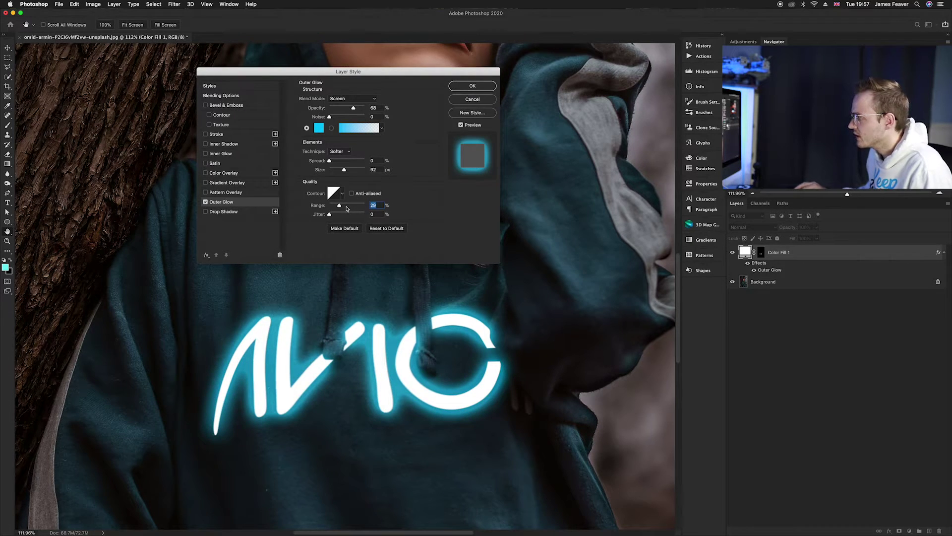
pyautogui.moveTo(340, 208); pyautogui.dragTo(345, 208)
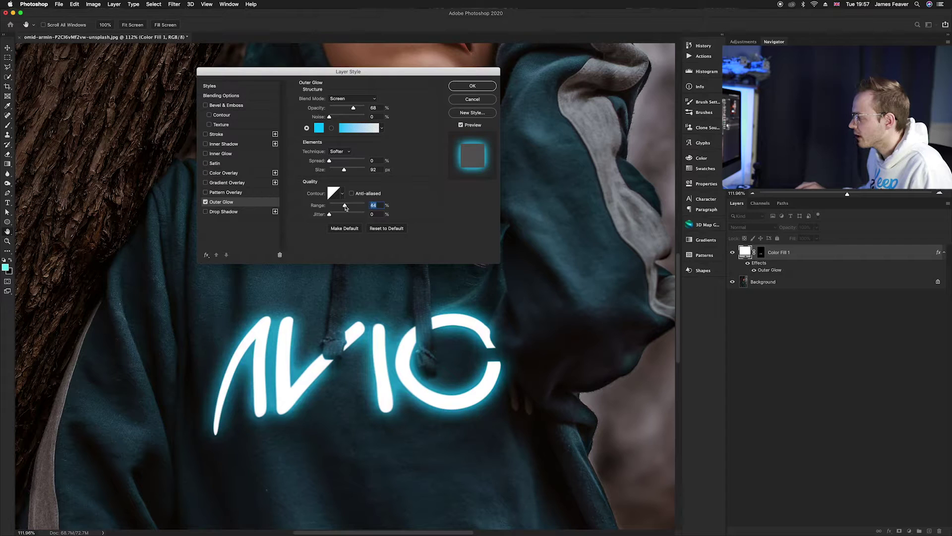
pyautogui.moveTo(345, 171); pyautogui.dragTo(347, 171)
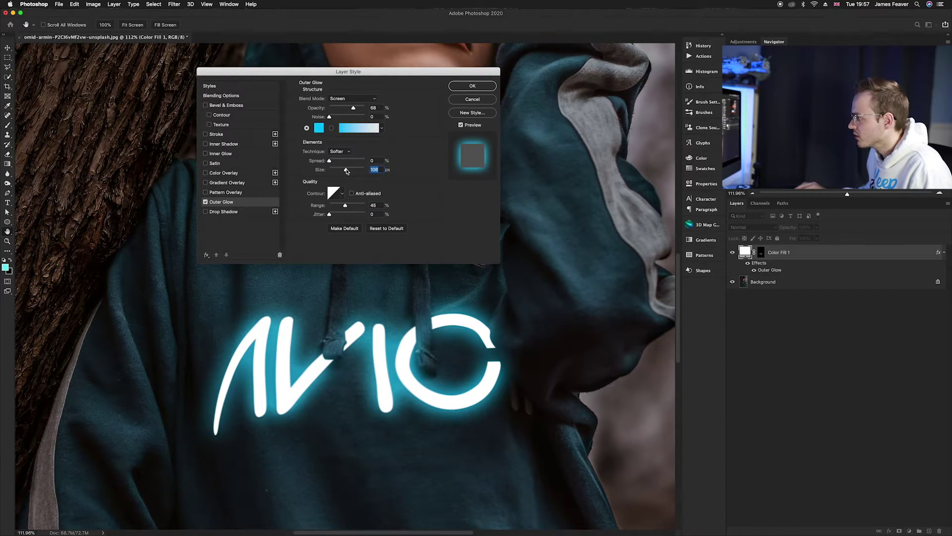
pyautogui.moveTo(345, 207); pyautogui.dragTo(344, 206)
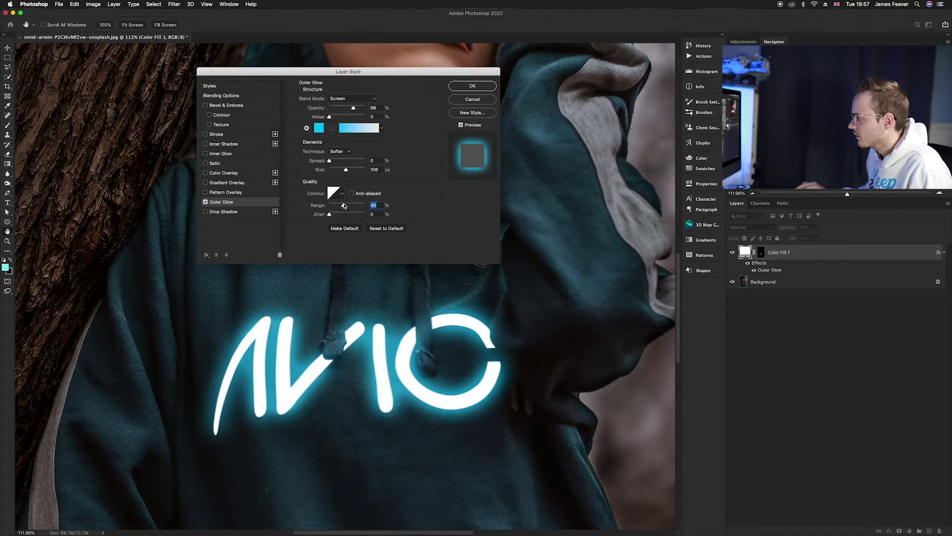
# Refine the outer glow to a size of 100 px, a range of 45% and an opacity of 90%
pyautogui.click(378, 169)
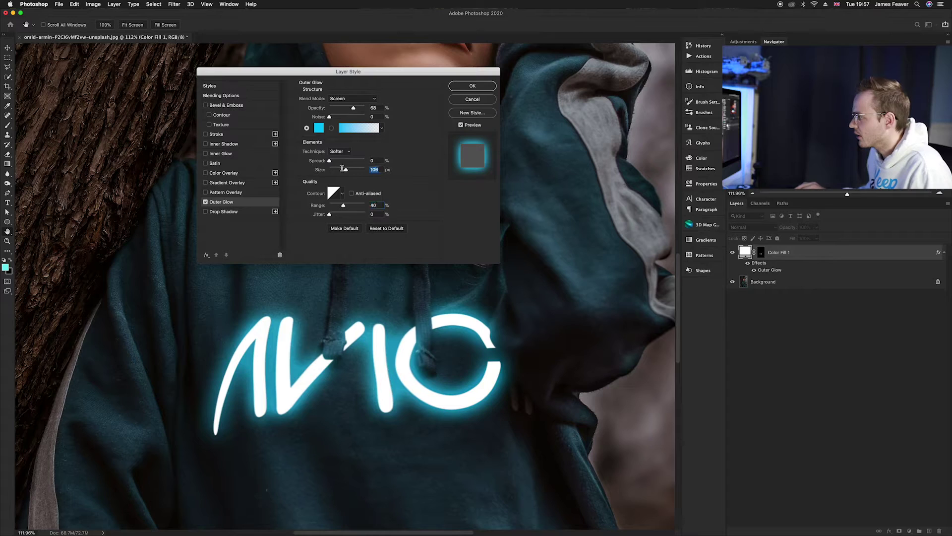
pyautogui.press('BackSpace')
pyautogui.press('BackSpace')
pyautogui.write('00')
pyautogui.press('Tab')
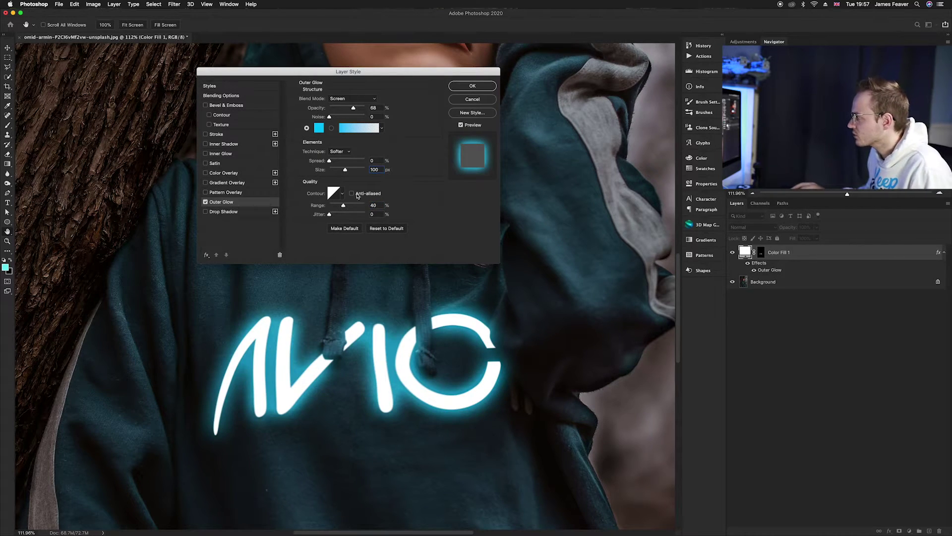
pyautogui.moveTo(337, 205); pyautogui.dragTo(345, 207)
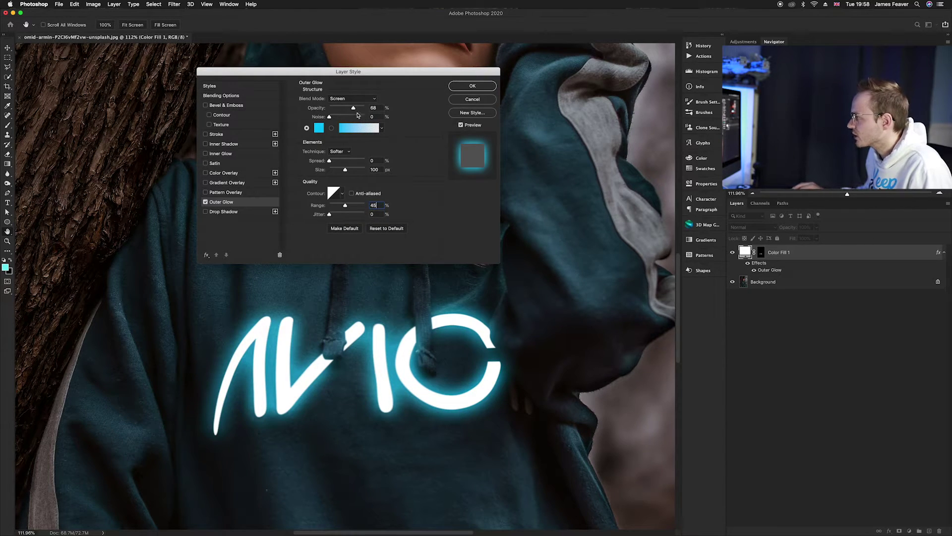
pyautogui.moveTo(354, 109); pyautogui.dragTo(355, 108)
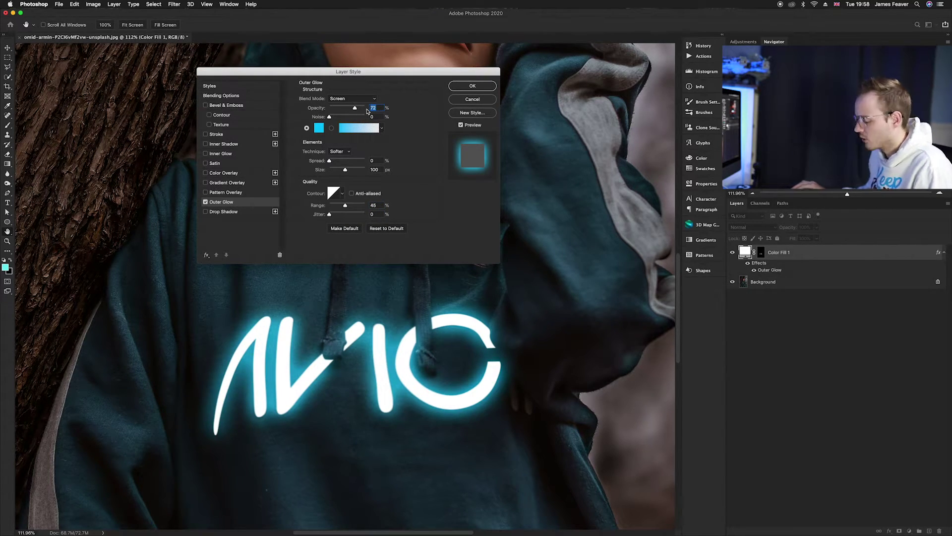
pyautogui.write('90')
# Keep the outer glow's blend mode on Screen, reduce its size to about 70 px and apply the layer style
pyautogui.click(341, 99)
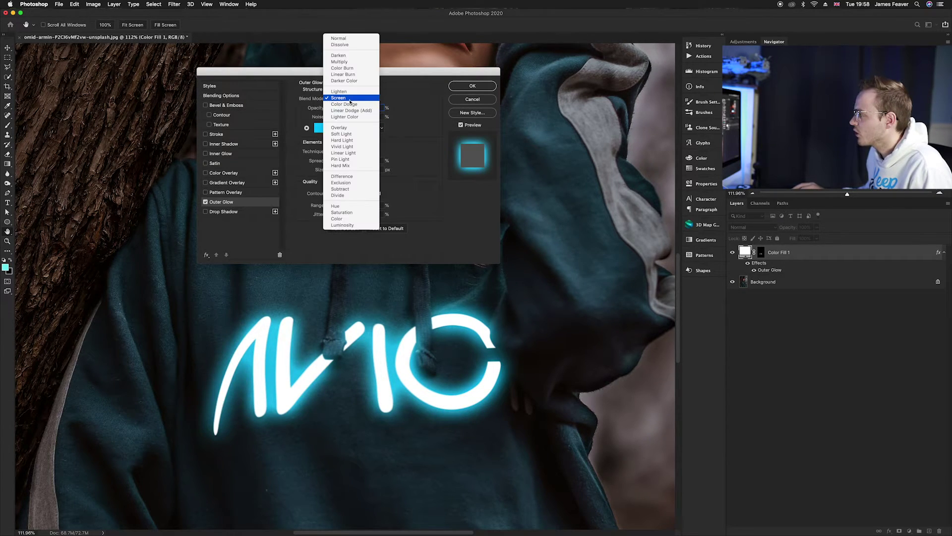
pyautogui.click(346, 98)
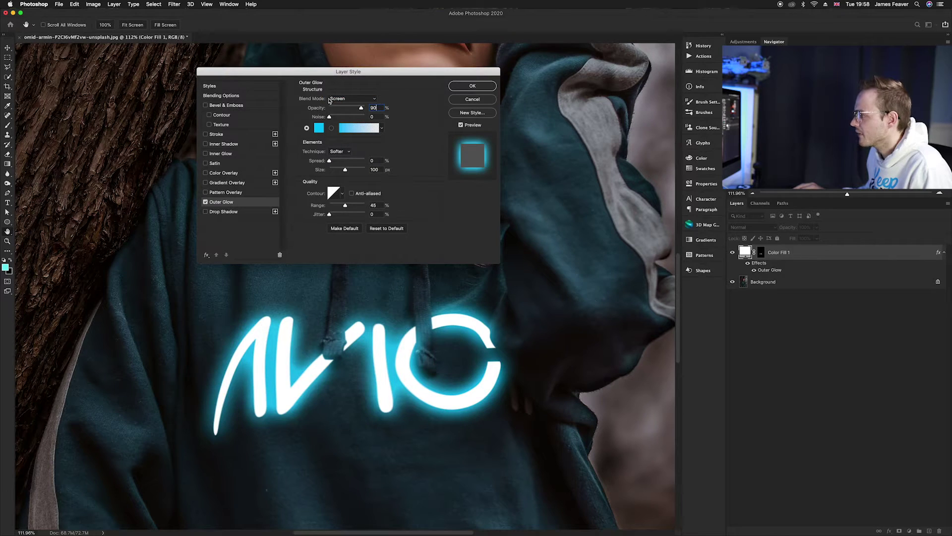
pyautogui.click(363, 130)
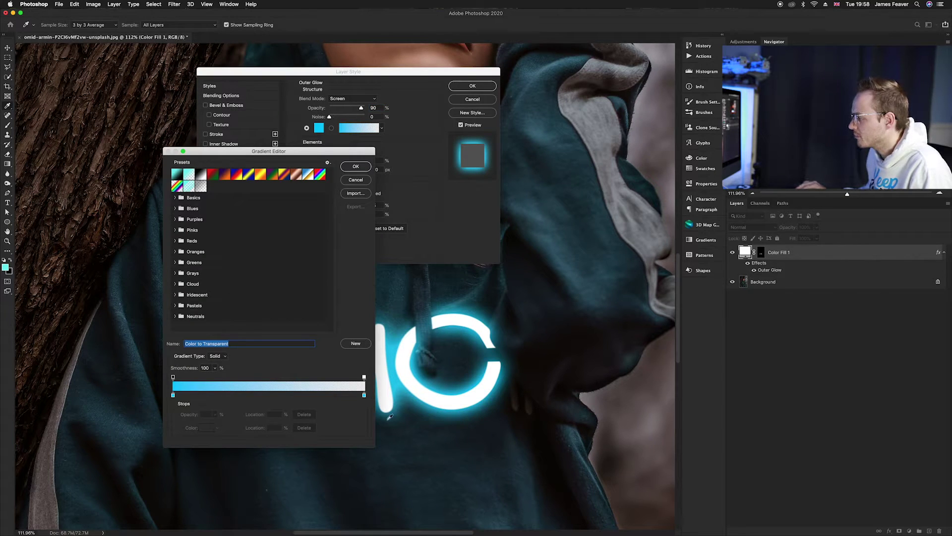
pyautogui.click(357, 167)
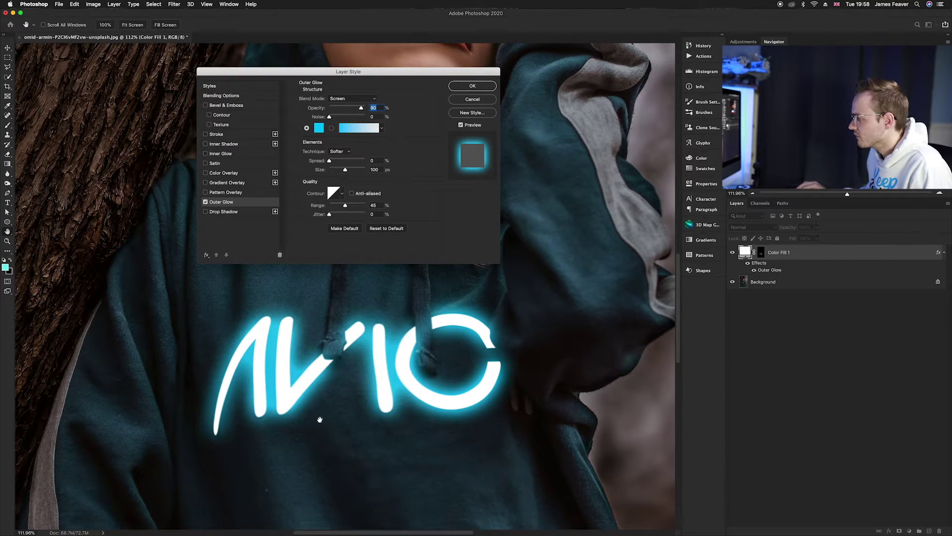
pyautogui.moveTo(345, 170); pyautogui.dragTo(342, 173)
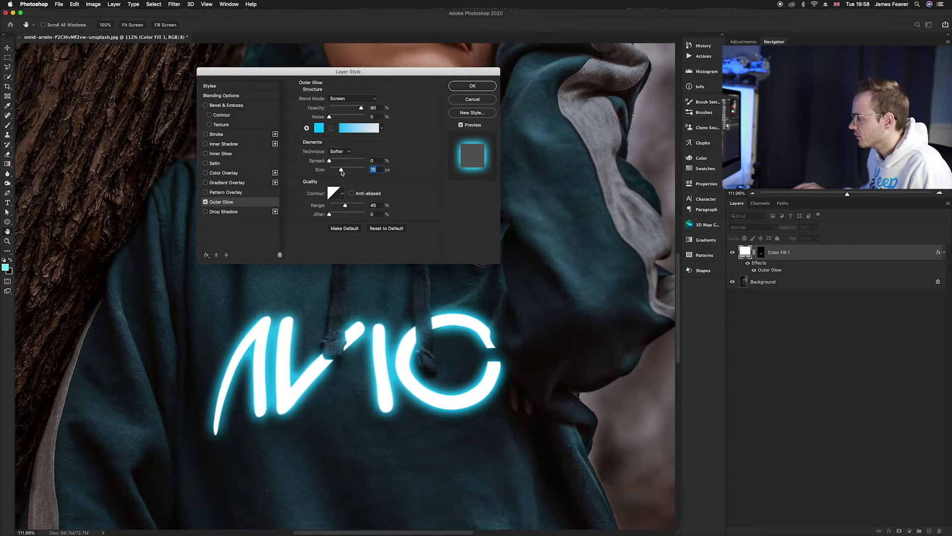
pyautogui.click(472, 86)
pyautogui.press('v')
pyautogui.press('super+0')
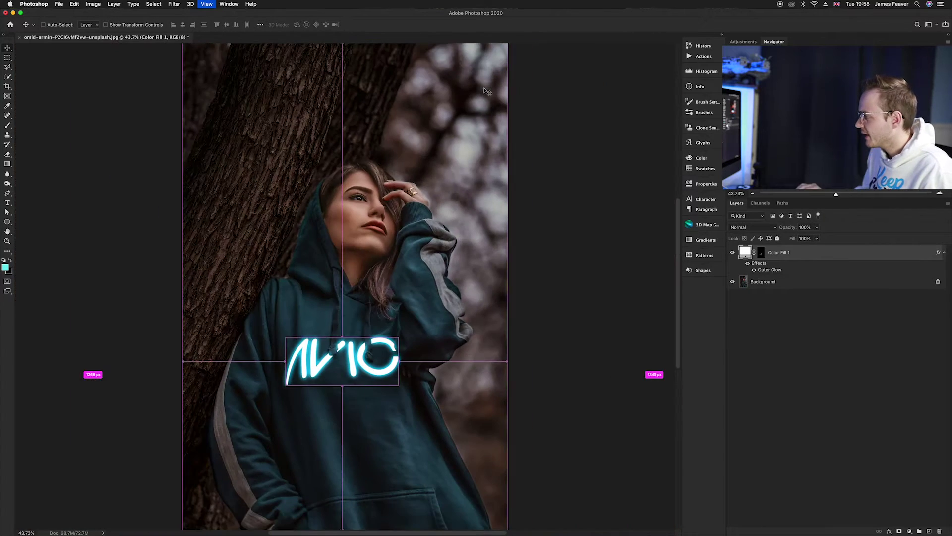
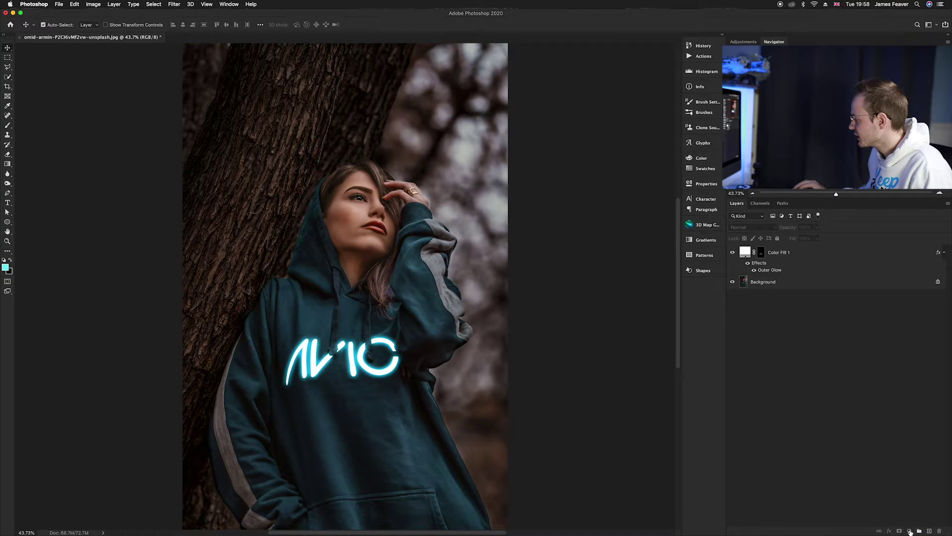
# Add a Gradient Map adjustment layer above the lettering fill and set its gradient's starting stop to dark blue 002c3f
pyautogui.click(910, 531)
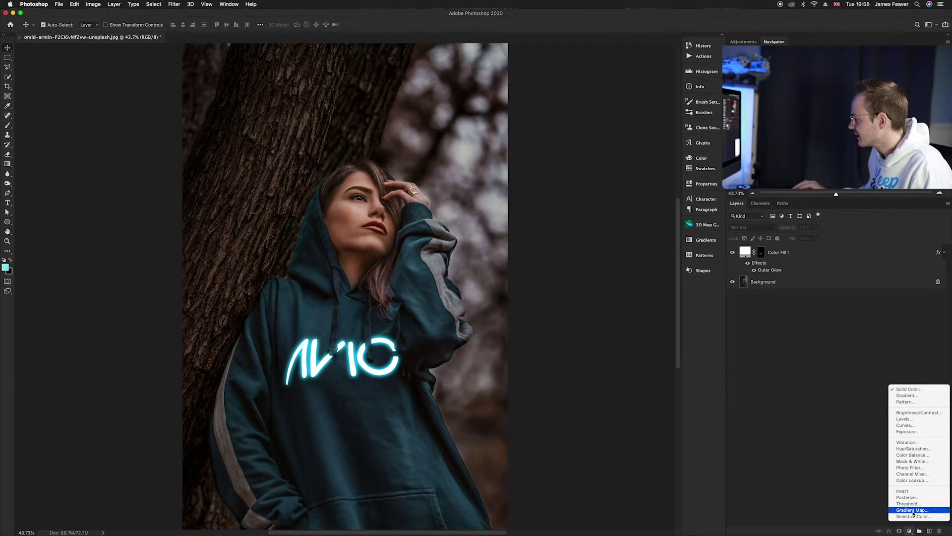
pyautogui.click(906, 510)
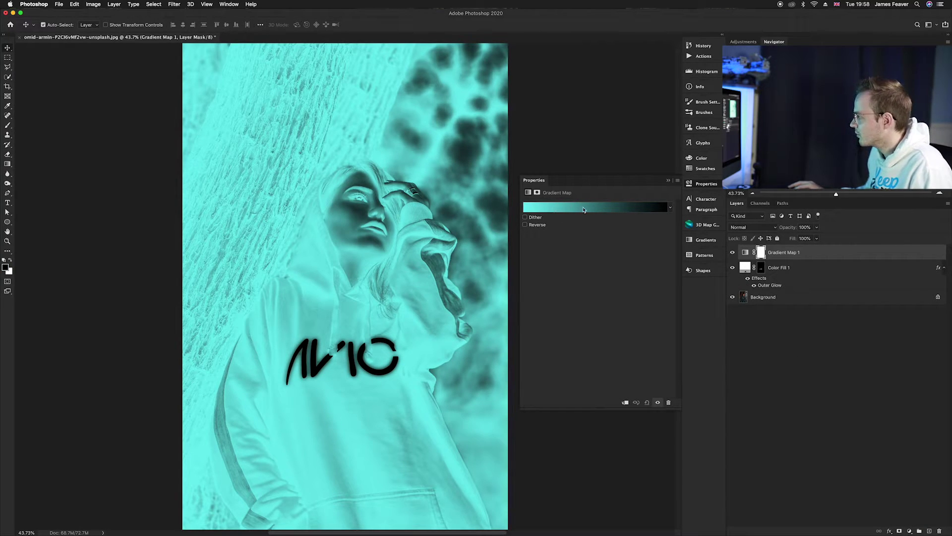
pyautogui.click(547, 208)
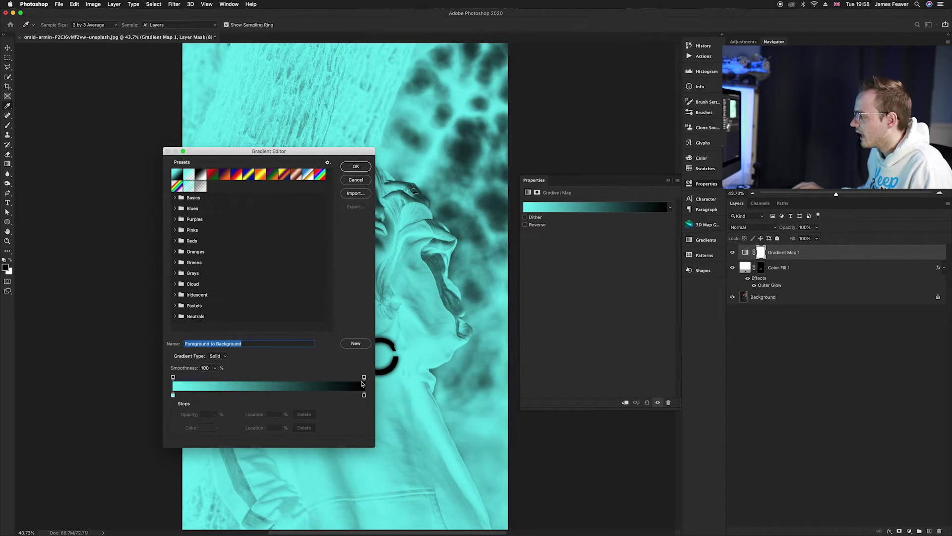
pyautogui.click(173, 395)
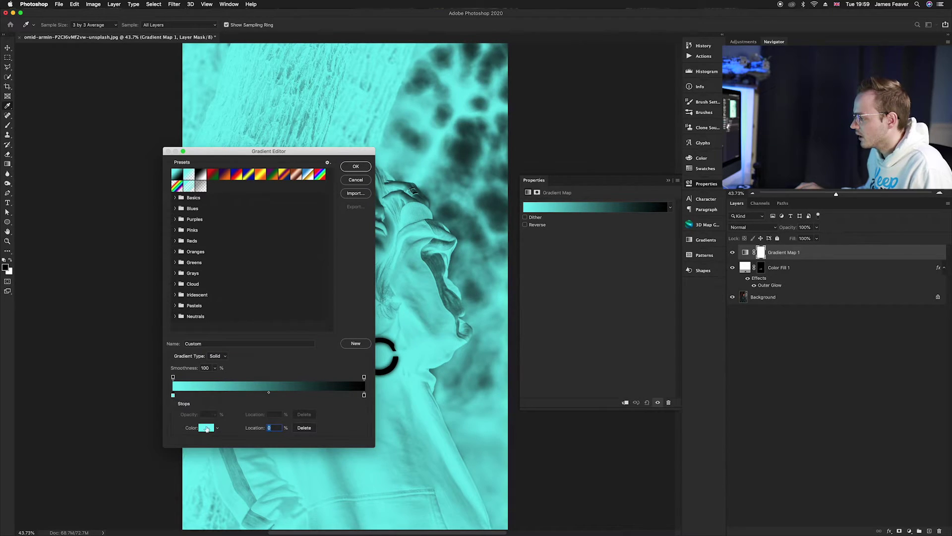
pyautogui.click(207, 427)
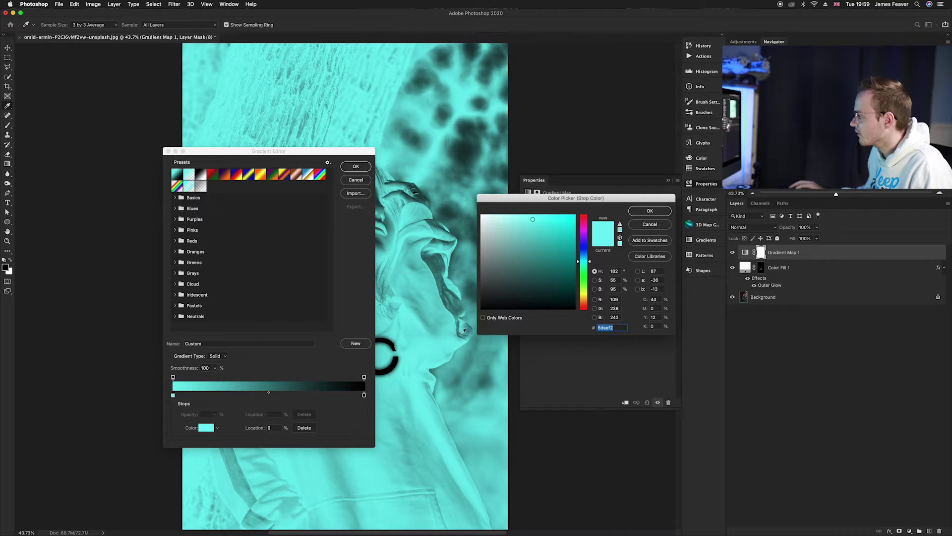
pyautogui.moveTo(591, 261); pyautogui.dragTo(590, 256)
pyautogui.moveTo(573, 218); pyautogui.dragTo(609, 279)
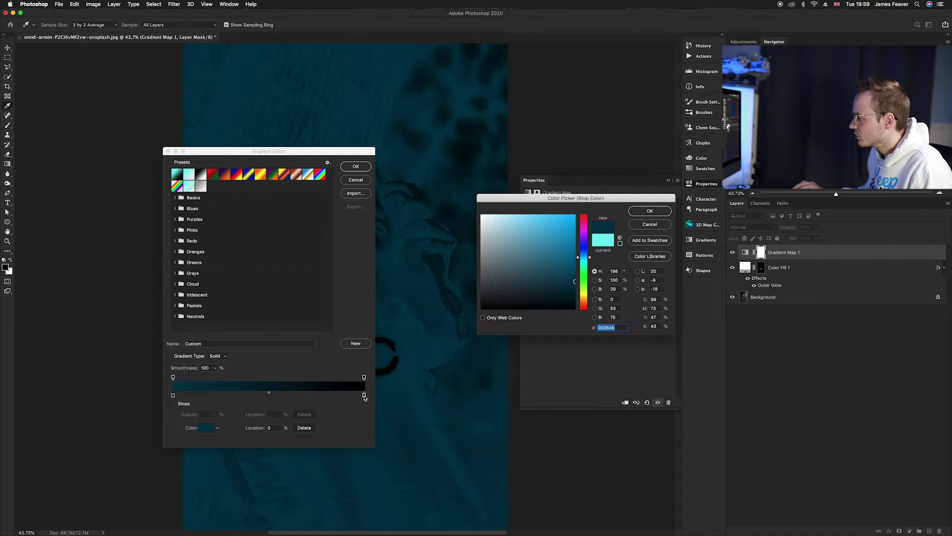
pyautogui.moveTo(575, 281); pyautogui.dragTo(581, 279)
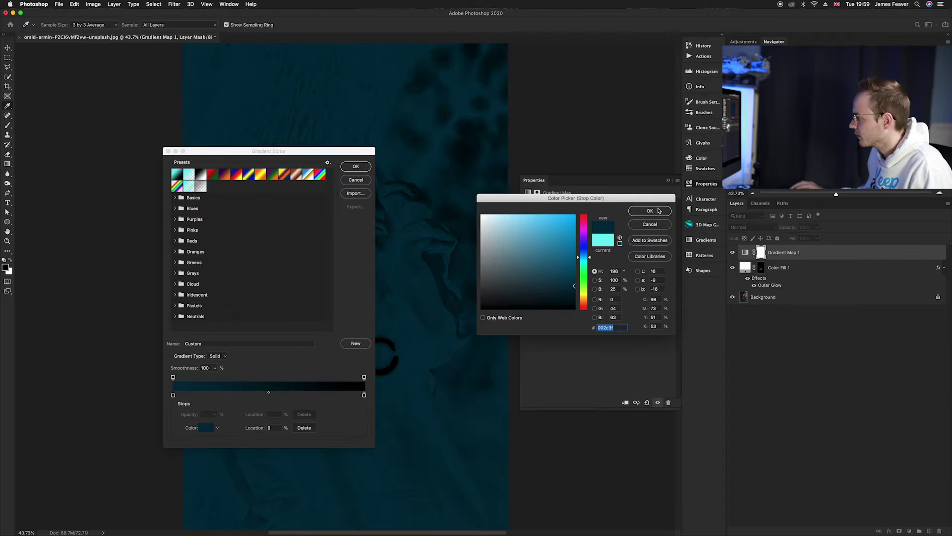
pyautogui.click(650, 211)
# Set the gradient's end stop to bright blue 0096ff and place that stop at 50%
pyautogui.click(364, 395)
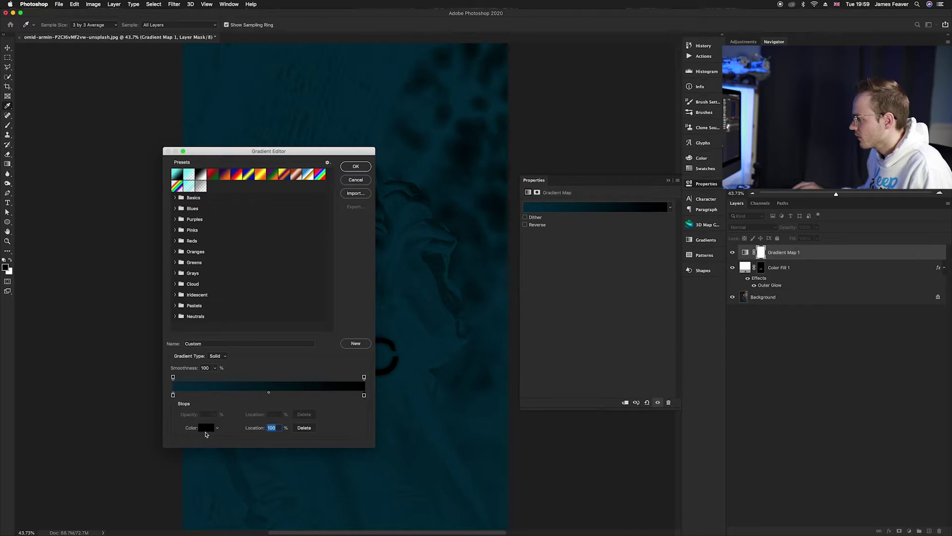
pyautogui.click(206, 428)
pyautogui.moveTo(588, 277); pyautogui.dragTo(620, 186)
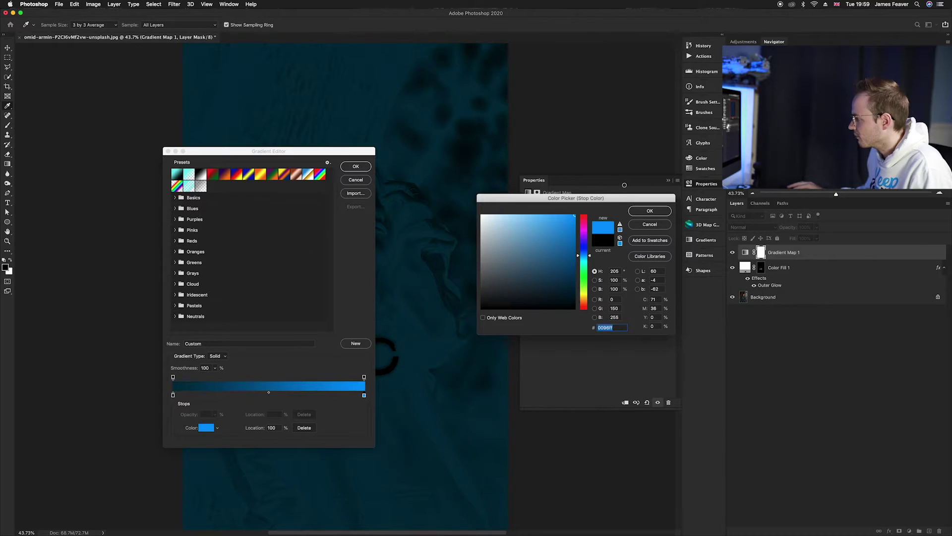
pyautogui.click(665, 213)
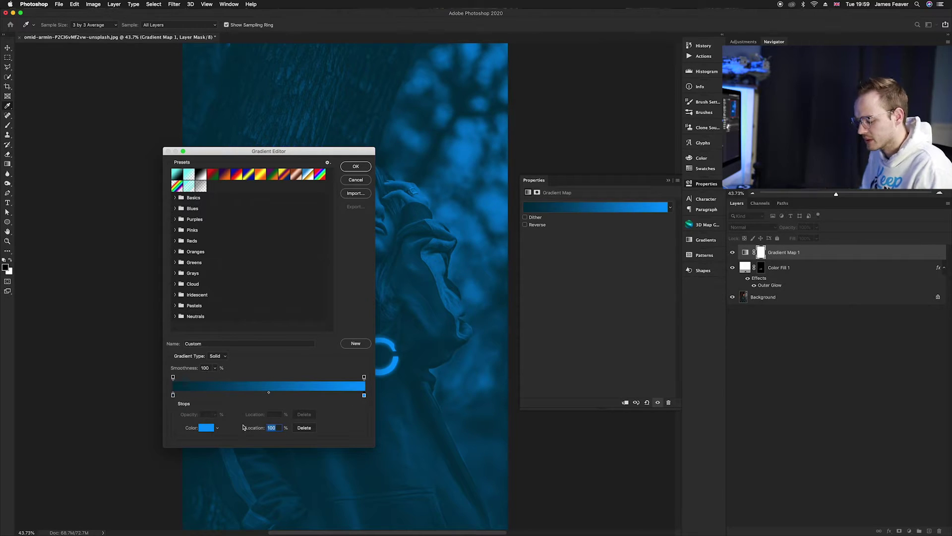
pyautogui.write('50')
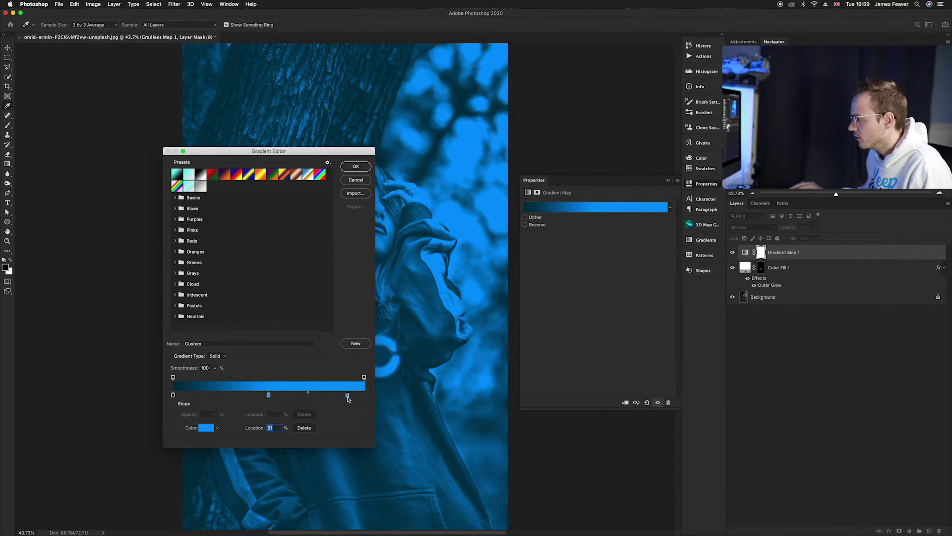
# Add a third gradient stop at 100% in light blue aedeff and apply the edited gradient
pyautogui.moveTo(353, 397); pyautogui.dragTo(366, 398)
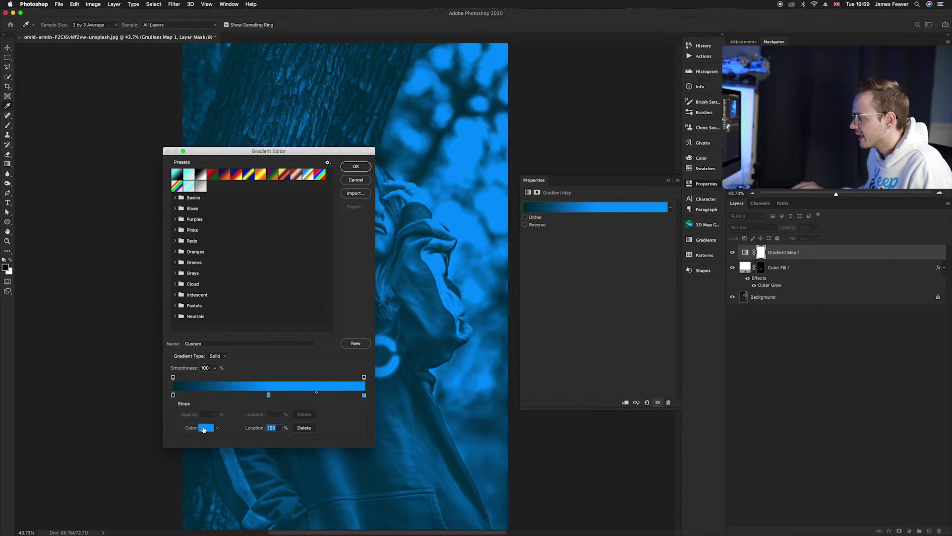
pyautogui.click(205, 428)
pyautogui.moveTo(548, 227); pyautogui.dragTo(517, 200)
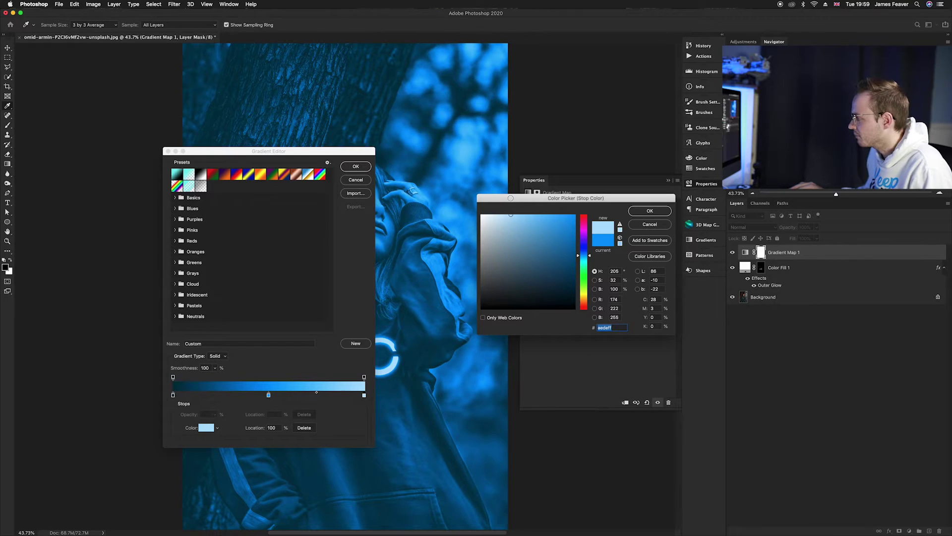
pyautogui.click(650, 212)
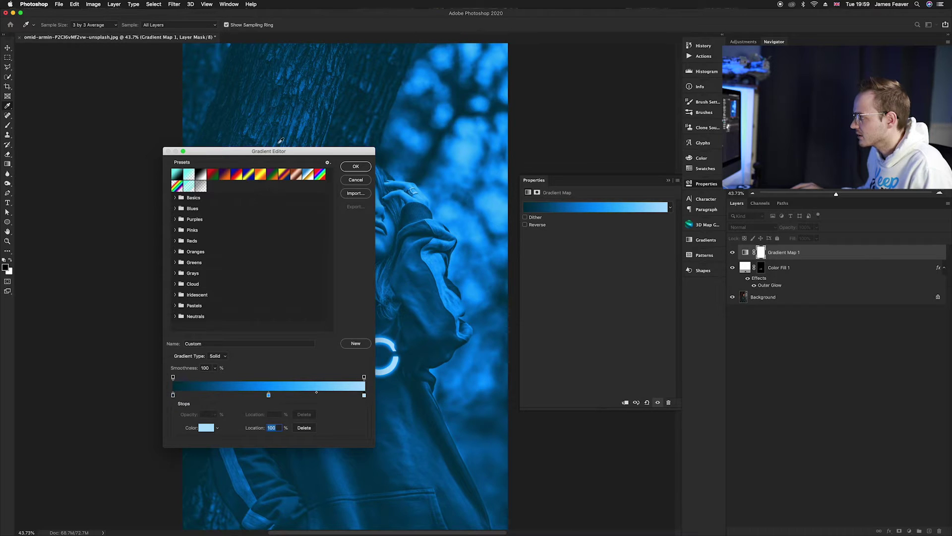
pyautogui.moveTo(278, 148); pyautogui.dragTo(575, 138)
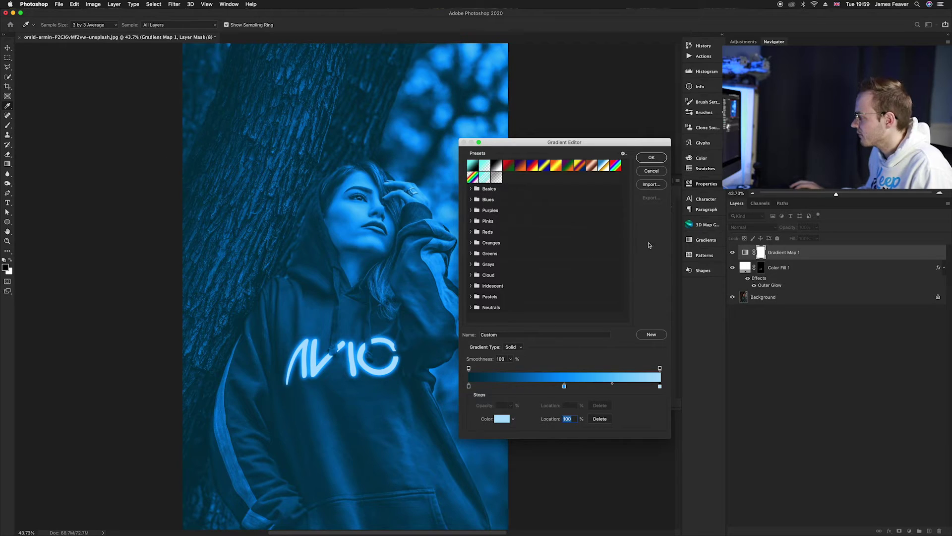
pyautogui.moveTo(649, 144); pyautogui.dragTo(431, 121)
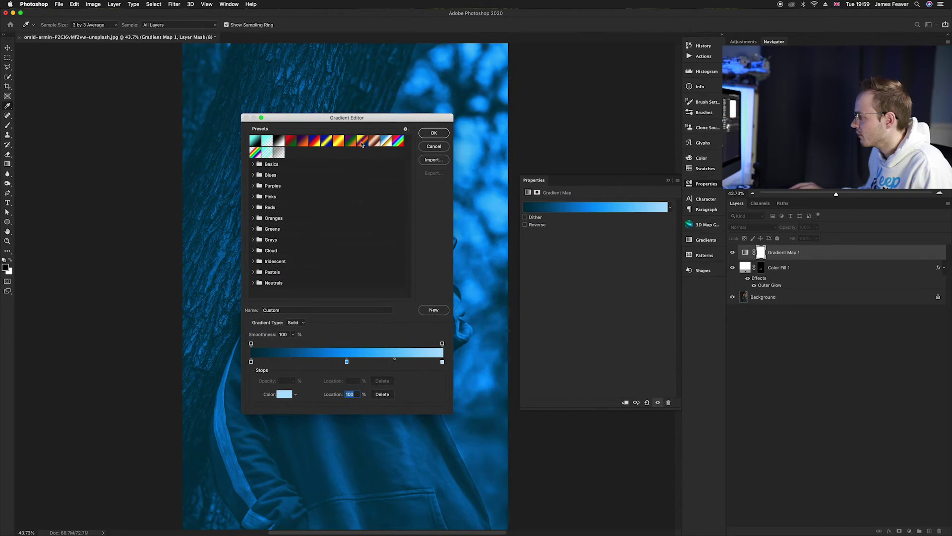
pyautogui.click(435, 133)
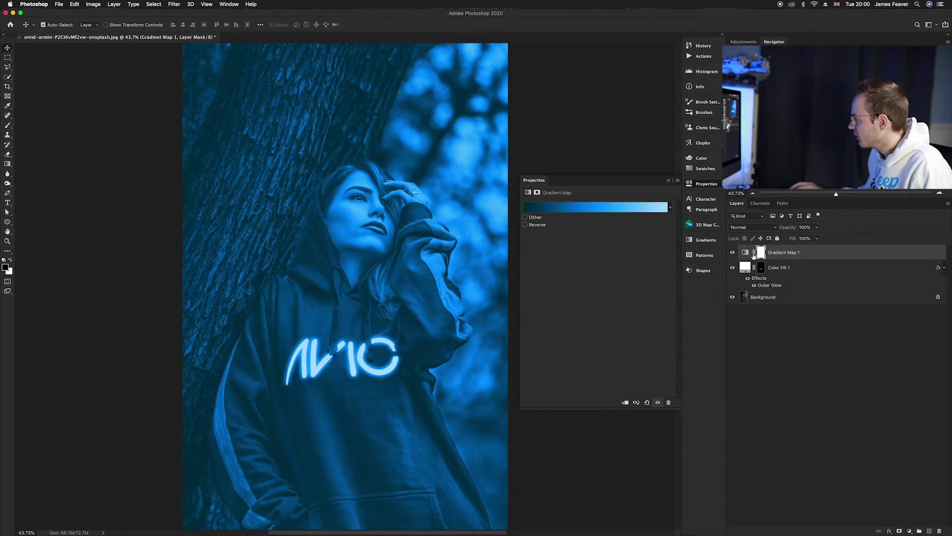
# Set the gradient map layer's blend mode to Screen and invert its layer mask to black
pyautogui.click(737, 227)
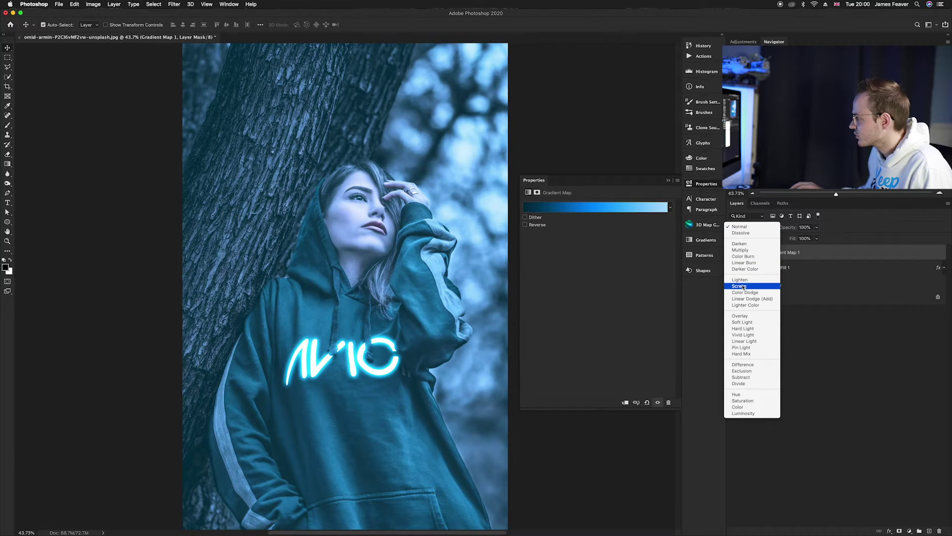
pyautogui.click(743, 286)
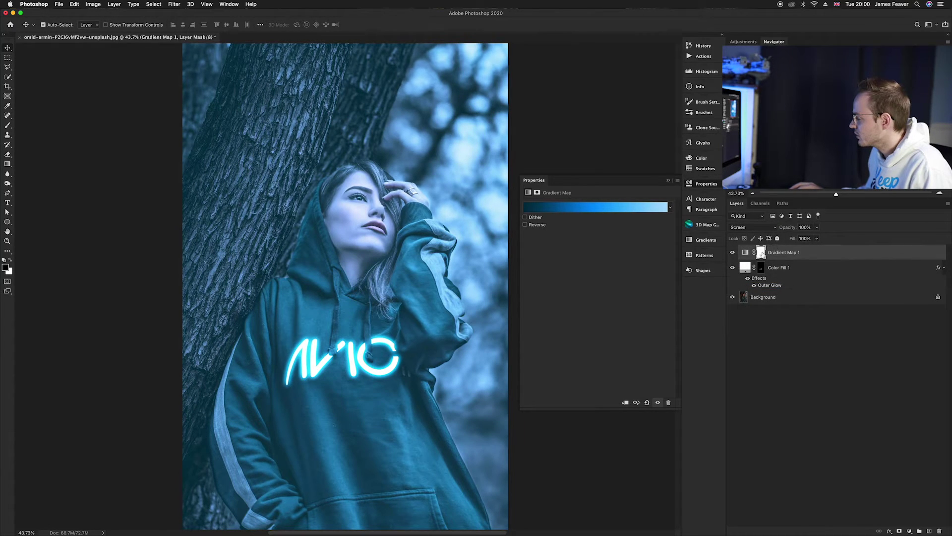
pyautogui.click(762, 254)
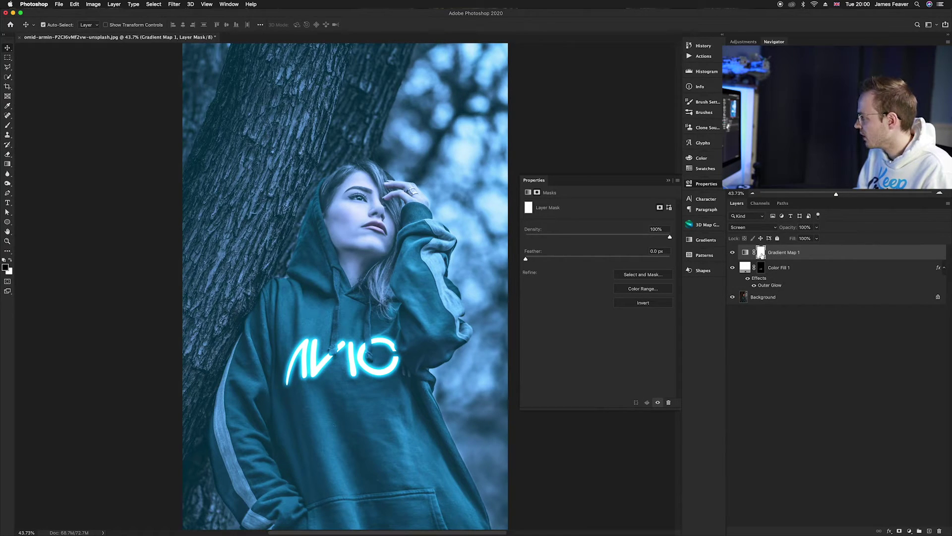
pyautogui.press('super+i')
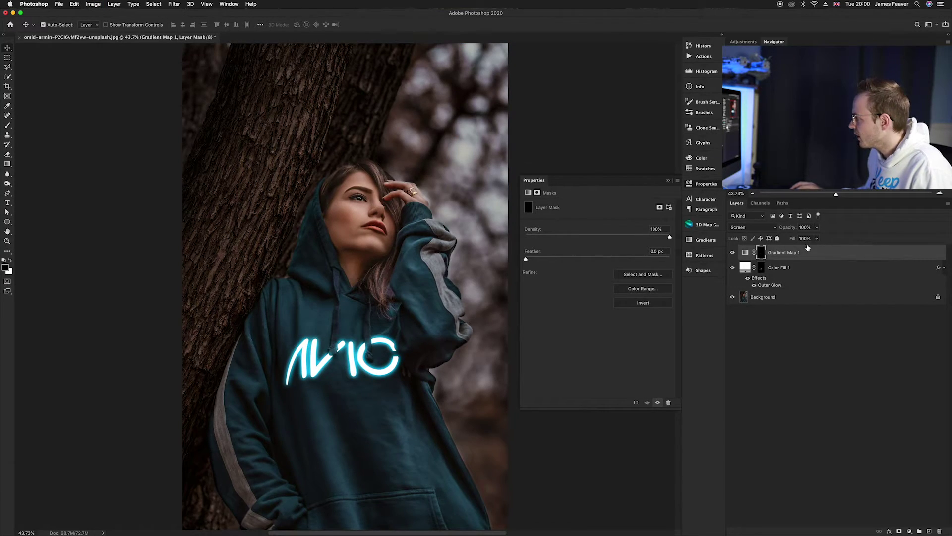
pyautogui.click(714, 184)
# Prepare a Soft Round brush at 1430 px with 0% hardness for painting on the gradient map's mask
pyautogui.scroll(3, 356, 364)
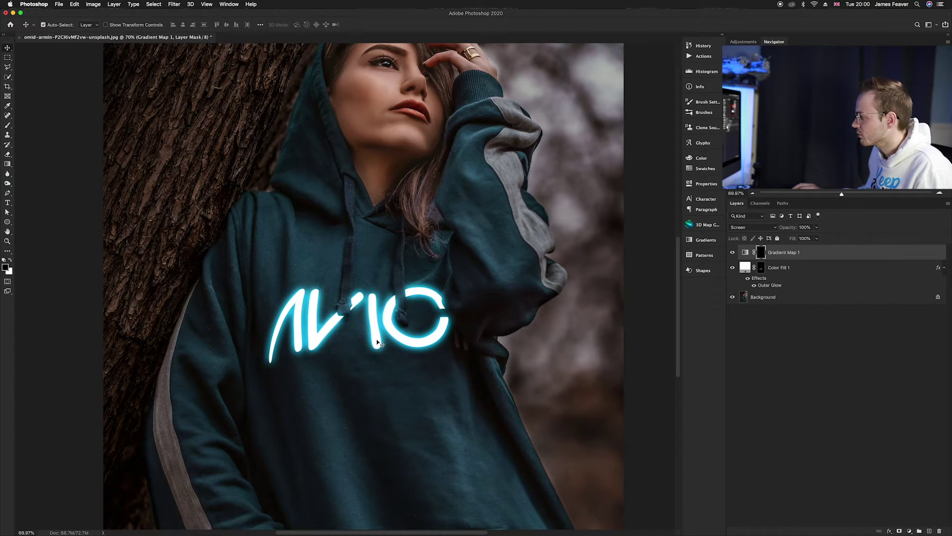
pyautogui.press('b')
pyautogui.moveTo(344, 346)
pyautogui.mouseDown()
pyautogui.moveTo(421, 337)
pyautogui.moveTo(446, 304)
pyautogui.mouseUp()
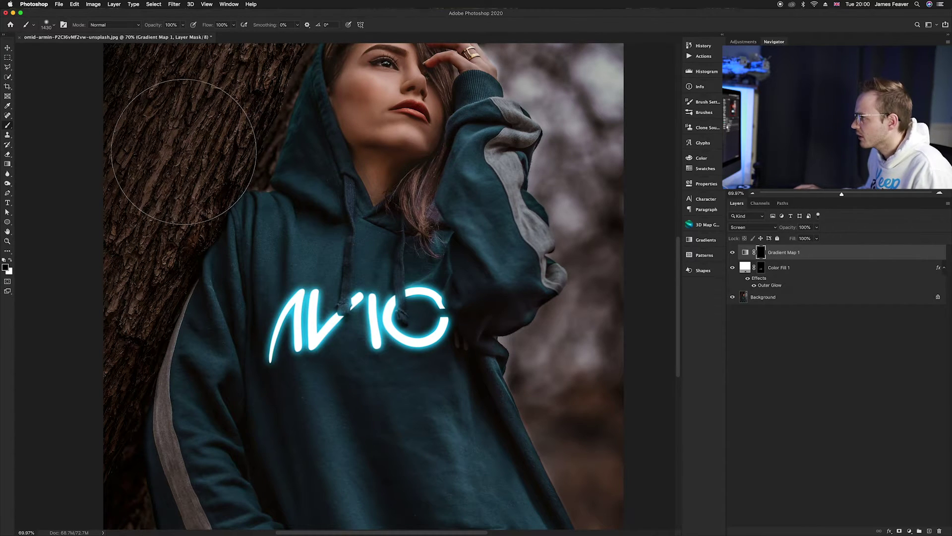
pyautogui.click(50, 27)
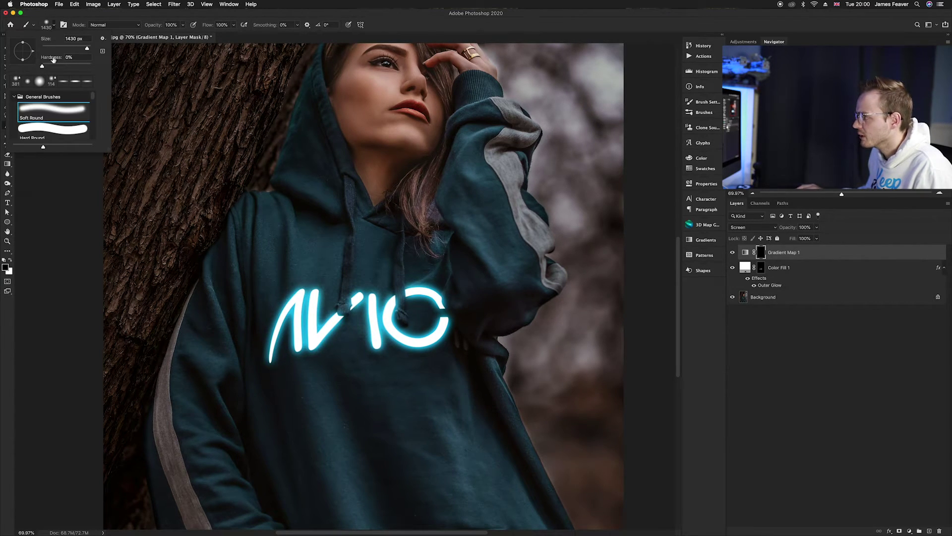
pyautogui.moveTo(42, 70)
pyautogui.mouseDown()
pyautogui.moveTo(50, 67)
pyautogui.moveTo(38, 66)
pyautogui.mouseUp()
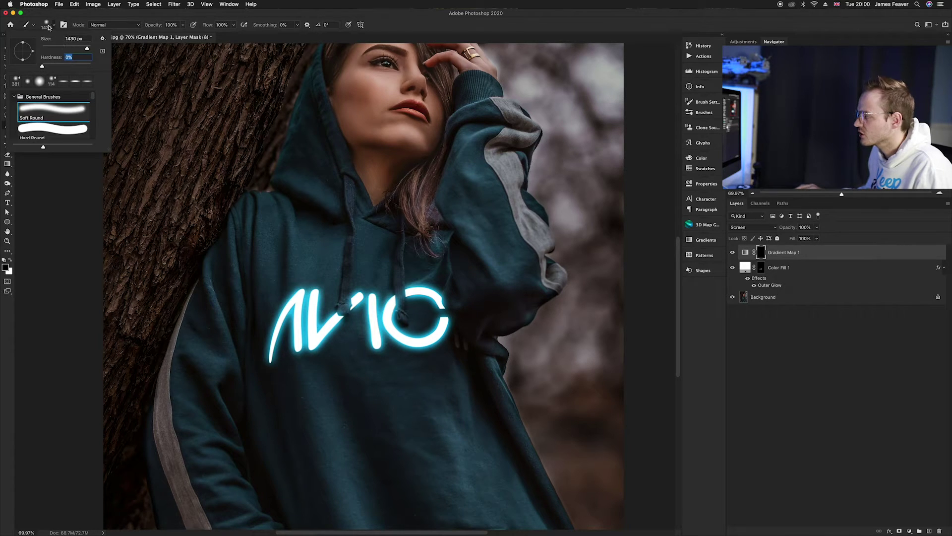
pyautogui.press('Return')
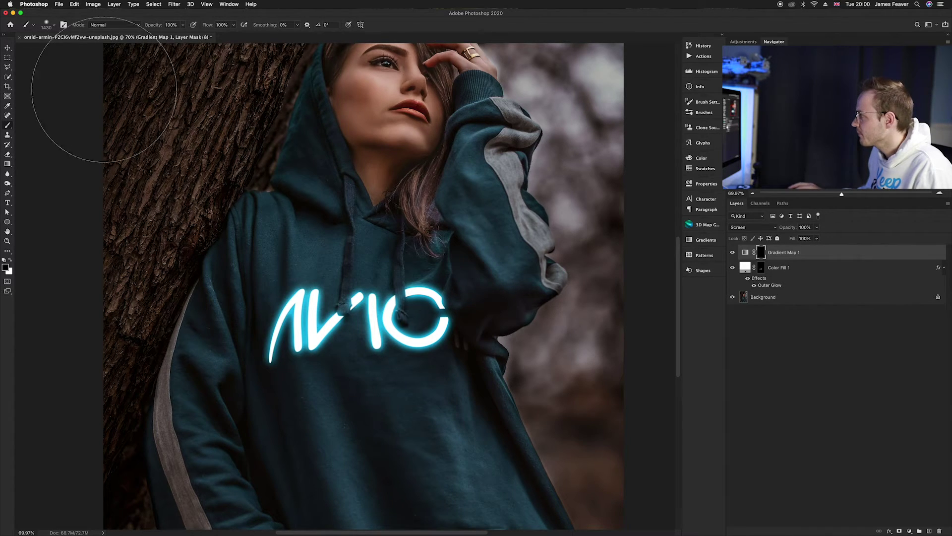
# Set the brush opacity to 50% and its flow to 30%
pyautogui.click(170, 24)
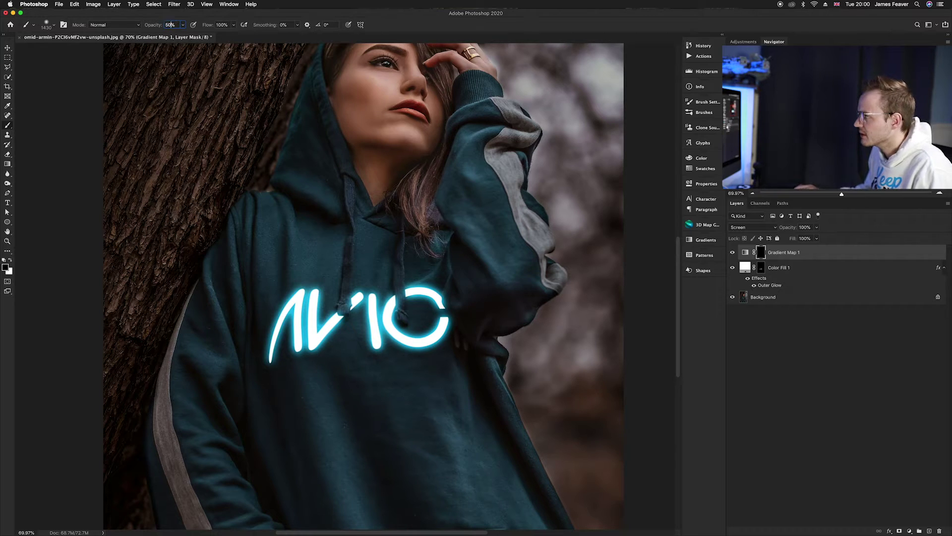
pyautogui.click(222, 25)
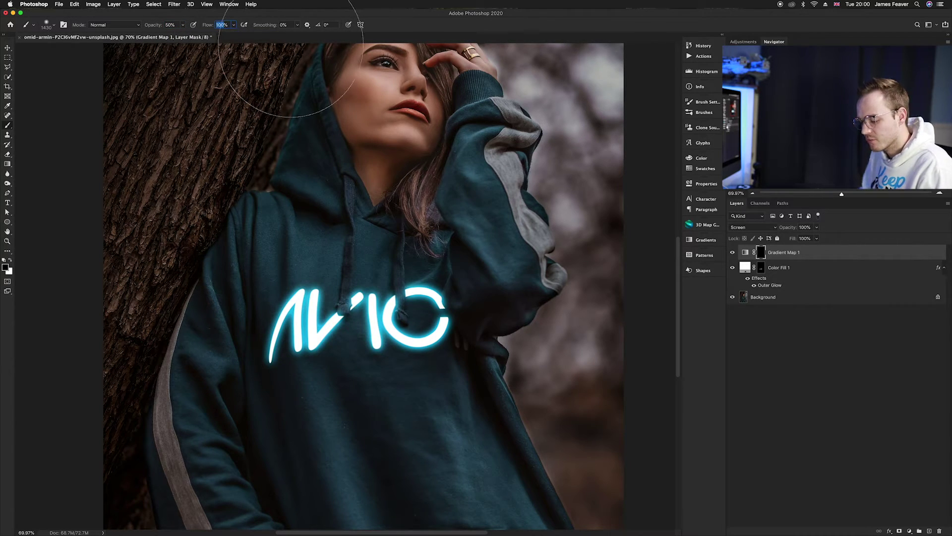
pyautogui.write('30')
pyautogui.press('Return')
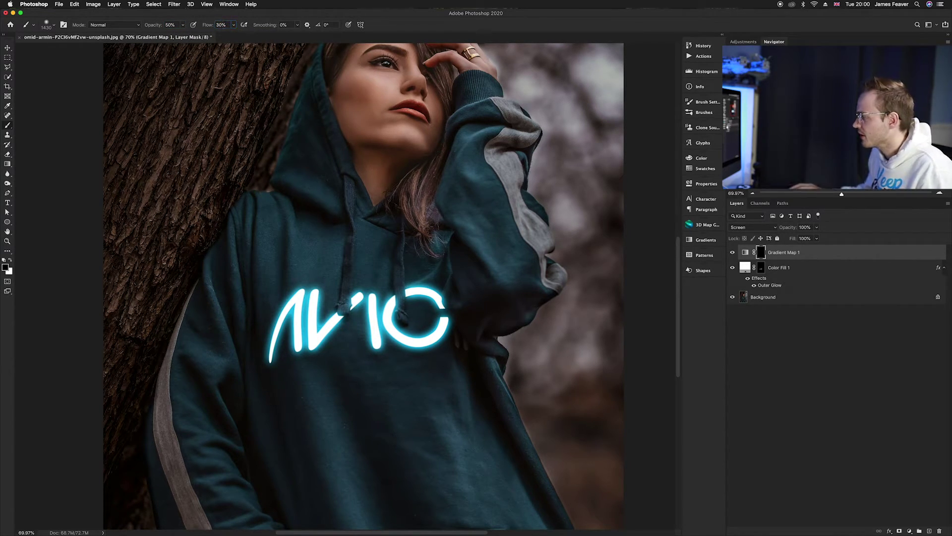
# Paint white on the gradient map's mask with a brush of about 1250 px to cast blue light around the lettering
pyautogui.scroll(-3, 370, 352)
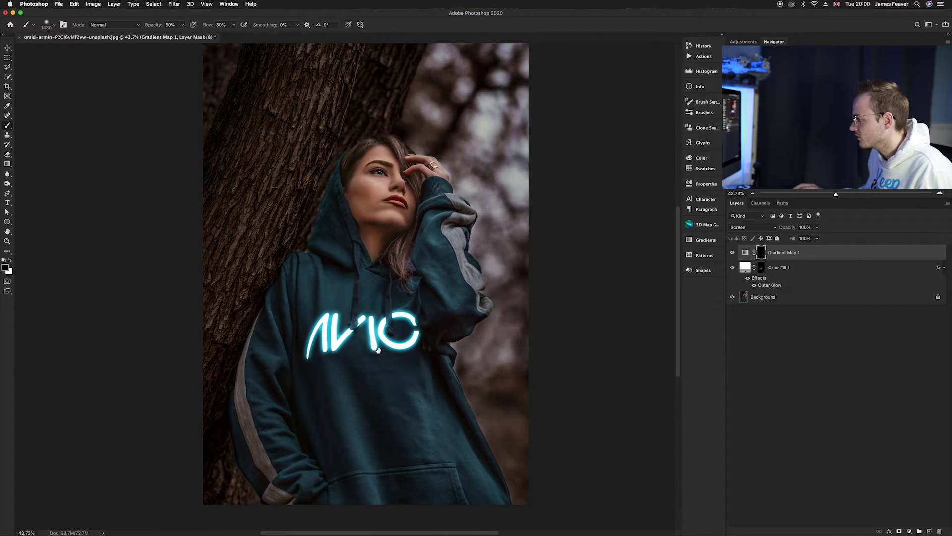
pyautogui.hscroll(1, 357, 350)
pyautogui.moveTo(307, 346)
pyautogui.mouseDown()
pyautogui.moveTo(344, 346)
pyautogui.moveTo(298, 337)
pyautogui.moveTo(337, 342)
pyautogui.moveTo(377, 328)
pyautogui.moveTo(283, 342)
pyautogui.moveTo(399, 337)
pyautogui.moveTo(372, 303)
pyautogui.moveTo(284, 317)
pyautogui.mouseUp()
pyautogui.press('x')
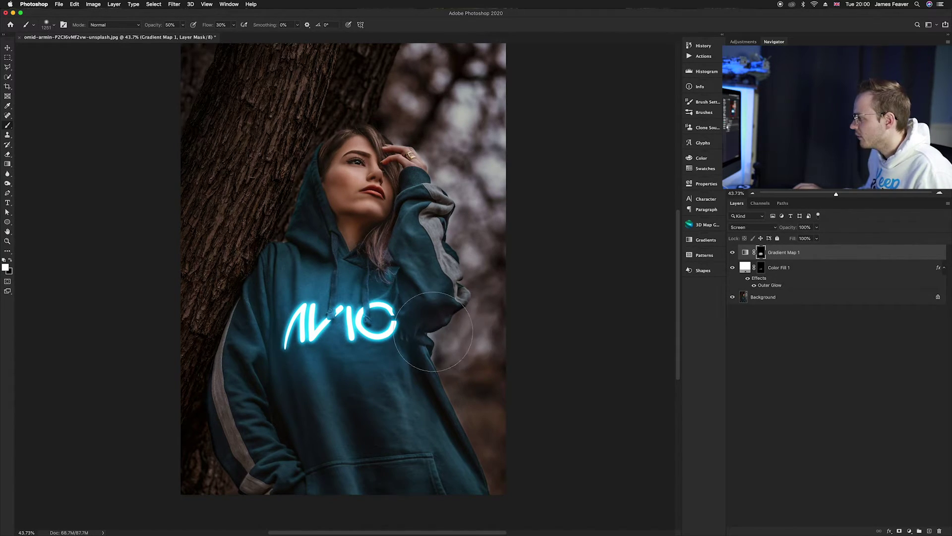
# Paint blue light onto the folds of the shoulder and sleeve beside the tree, using brushes of about 110 px and 338 px
pyautogui.scroll(3, 284, 317)
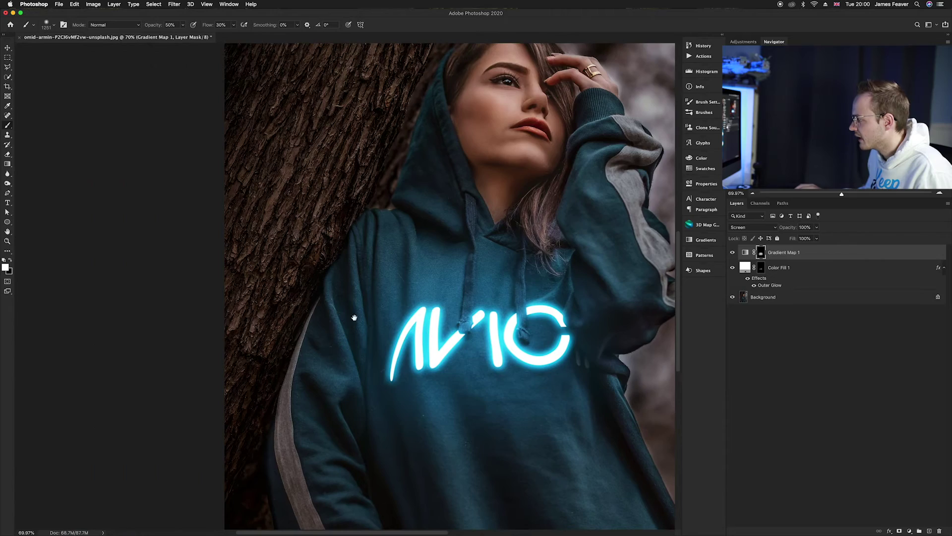
pyautogui.scroll(3, 354, 318)
pyautogui.moveTo(351, 313); pyautogui.dragTo(223, 313)
pyautogui.moveTo(425, 316)
pyautogui.mouseDown()
pyautogui.moveTo(251, 325)
pyautogui.moveTo(225, 236)
pyautogui.mouseUp()
pyautogui.moveTo(270, 183); pyautogui.dragTo(267, 140)
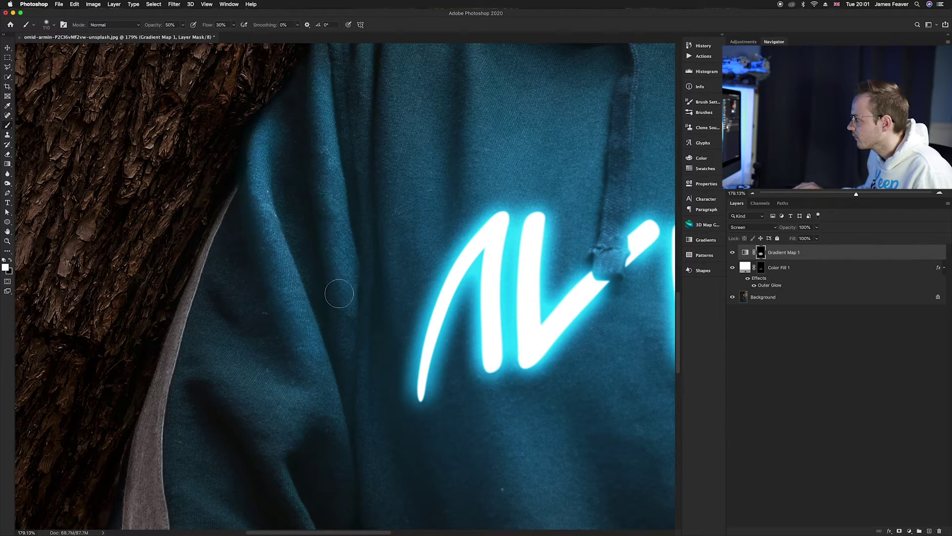
pyautogui.moveTo(337, 259); pyautogui.dragTo(306, 424)
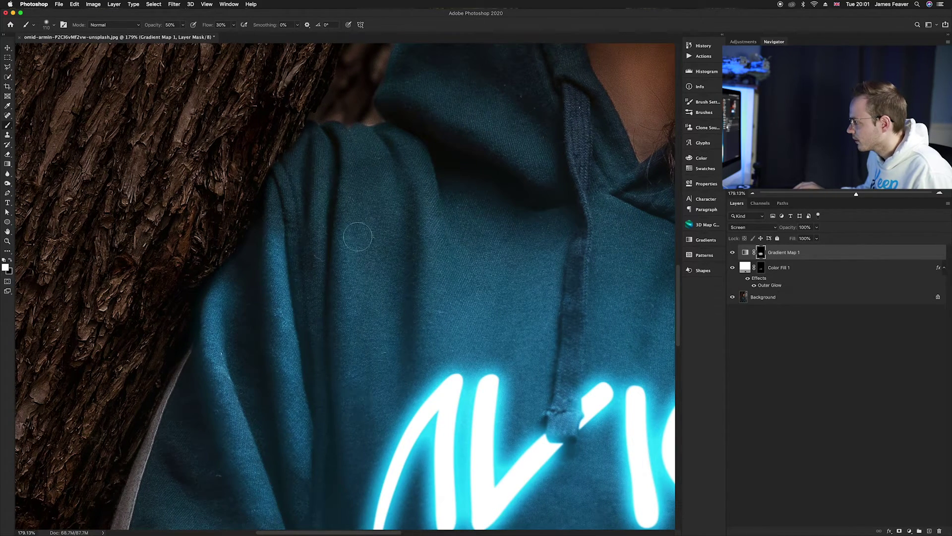
pyautogui.moveTo(351, 395); pyautogui.dragTo(351, 124)
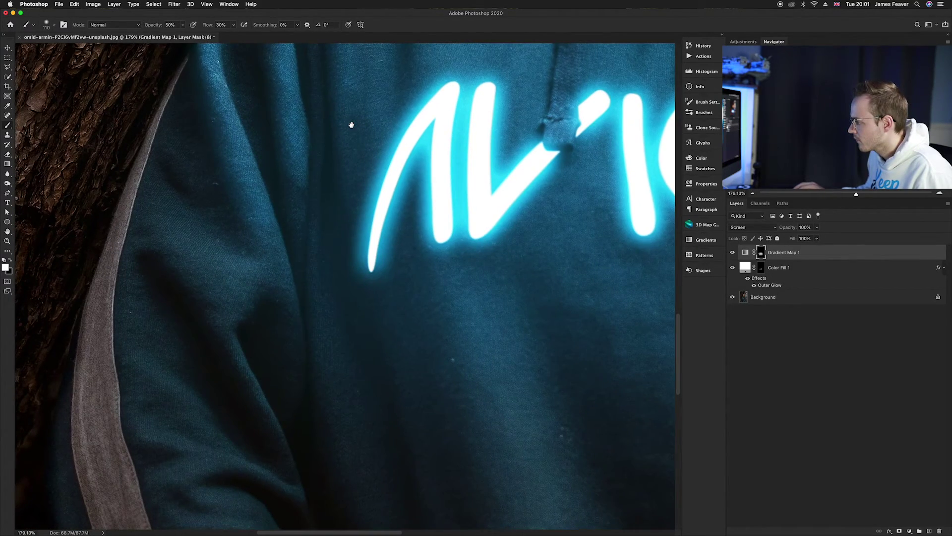
pyautogui.moveTo(219, 264); pyautogui.dragTo(245, 255)
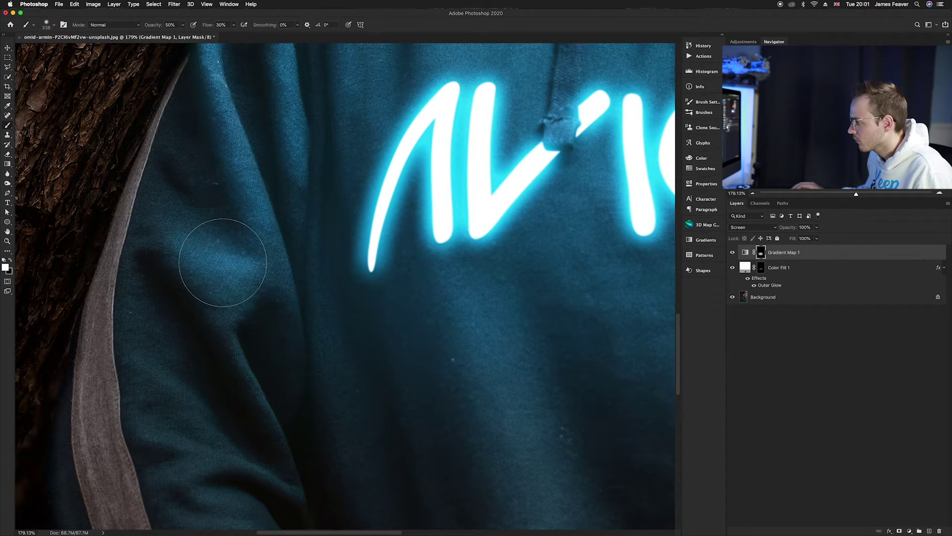
# Paint blue light along the raised arm's sleeve folds facing the lettering, using brushes of about 338 px and 113 px
pyautogui.scroll(-10, 222, 262)
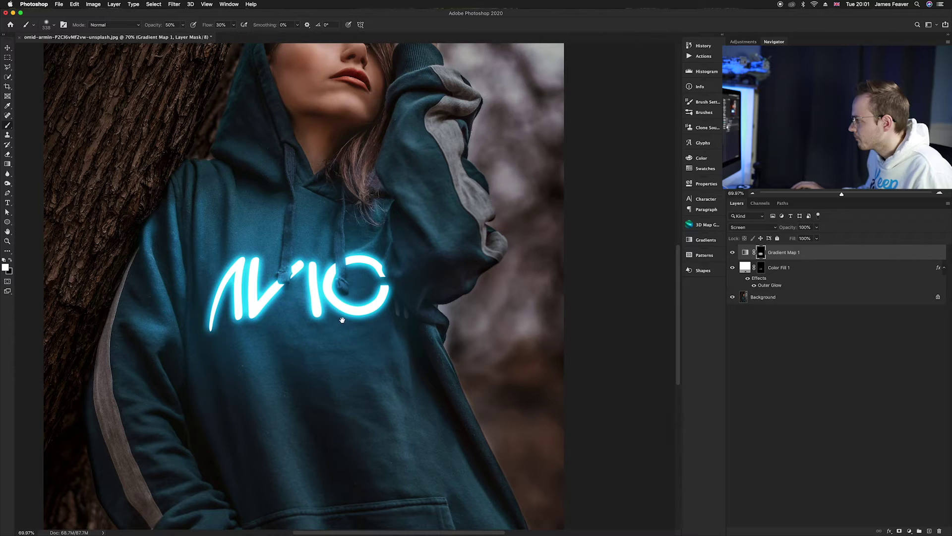
pyautogui.scroll(10, 342, 320)
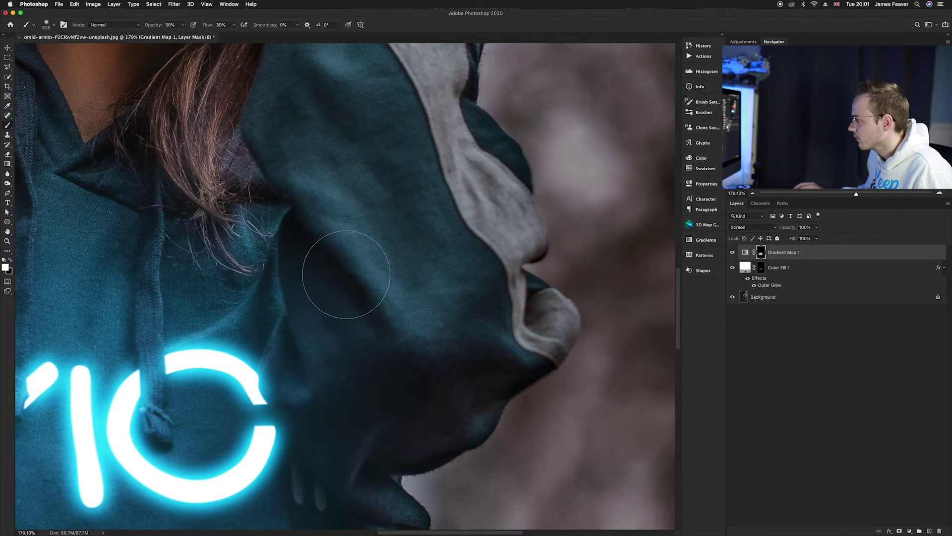
pyautogui.moveTo(346, 274)
pyautogui.mouseDown()
pyautogui.moveTo(271, 291)
pyautogui.moveTo(280, 179)
pyautogui.moveTo(398, 327)
pyautogui.moveTo(277, 162)
pyautogui.moveTo(387, 314)
pyautogui.mouseUp()
pyautogui.moveTo(327, 361)
pyautogui.mouseDown()
pyautogui.moveTo(291, 331)
pyautogui.moveTo(282, 337)
pyautogui.moveTo(269, 363)
pyautogui.moveTo(277, 404)
pyautogui.moveTo(289, 412)
pyautogui.moveTo(286, 338)
pyautogui.moveTo(274, 368)
pyautogui.mouseUp()
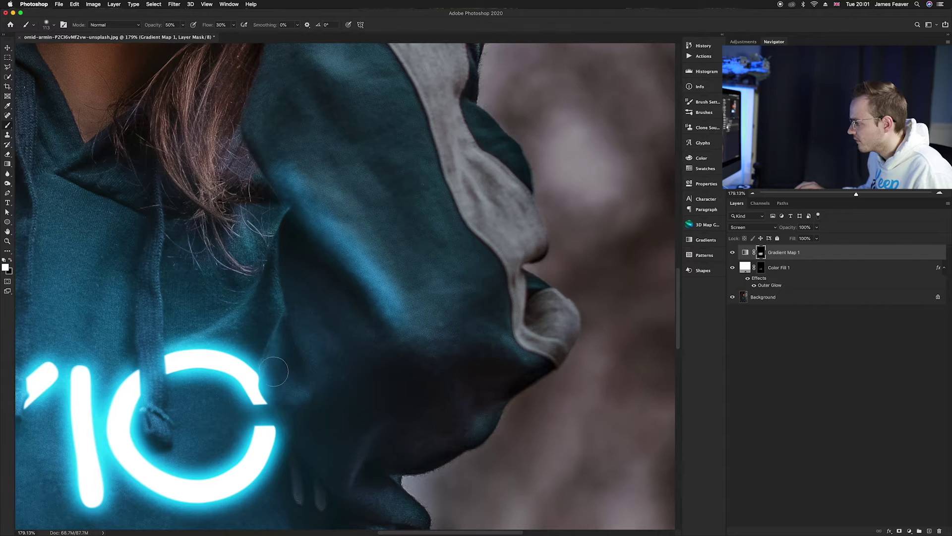
# Examine the painted light around the raised sleeve, hood and chin up close and across the whole photo
pyautogui.scroll(-3, 278, 376)
pyautogui.moveTo(384, 273); pyautogui.dragTo(430, 198)
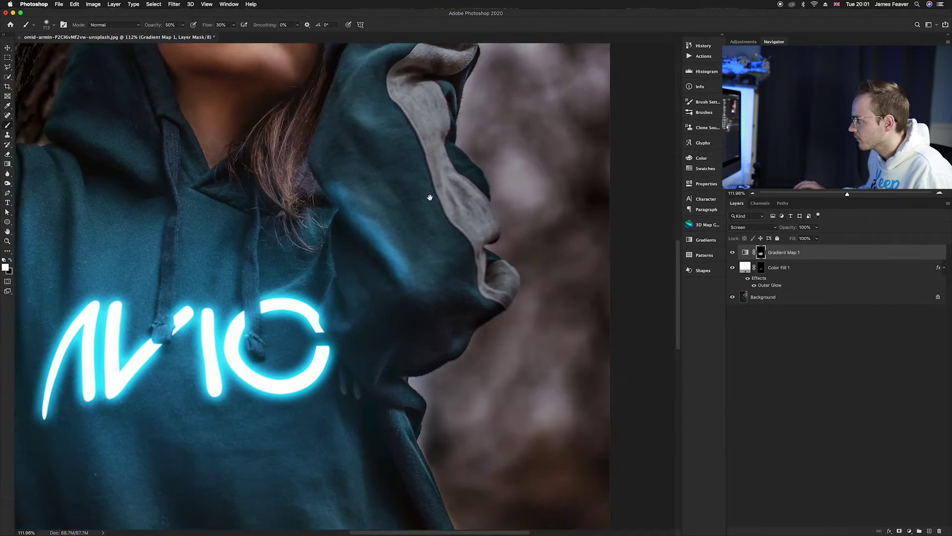
pyautogui.scroll(-4, 429, 197)
pyautogui.scroll(4, 453, 255)
pyautogui.scroll(3, 299, 160)
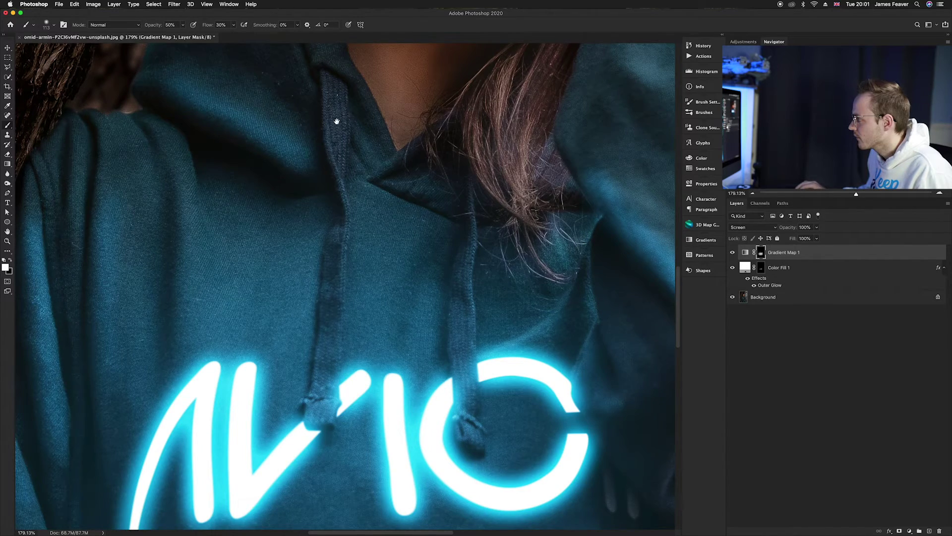
pyautogui.moveTo(337, 121); pyautogui.dragTo(325, 336)
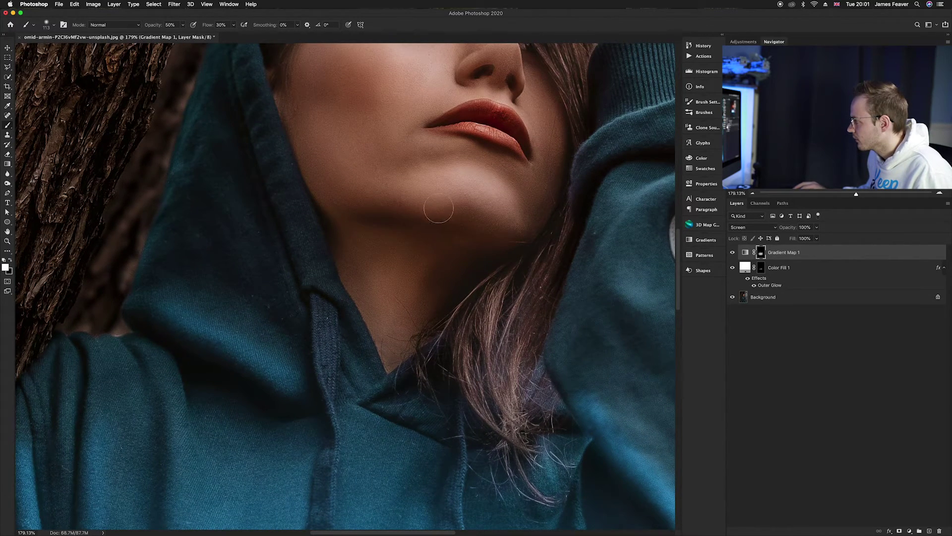
pyautogui.moveTo(345, 222)
pyautogui.mouseDown()
pyautogui.moveTo(419, 223)
pyautogui.moveTo(478, 245)
pyautogui.moveTo(502, 281)
pyautogui.moveTo(486, 336)
pyautogui.mouseUp()
pyautogui.scroll(-3, 500, 274)
pyautogui.press('h')
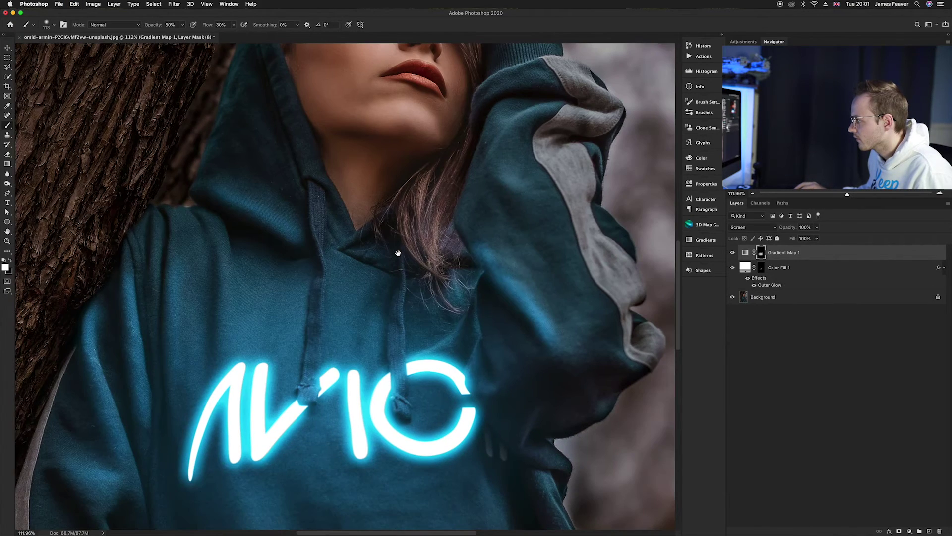
pyautogui.scroll(-5, 303, 246)
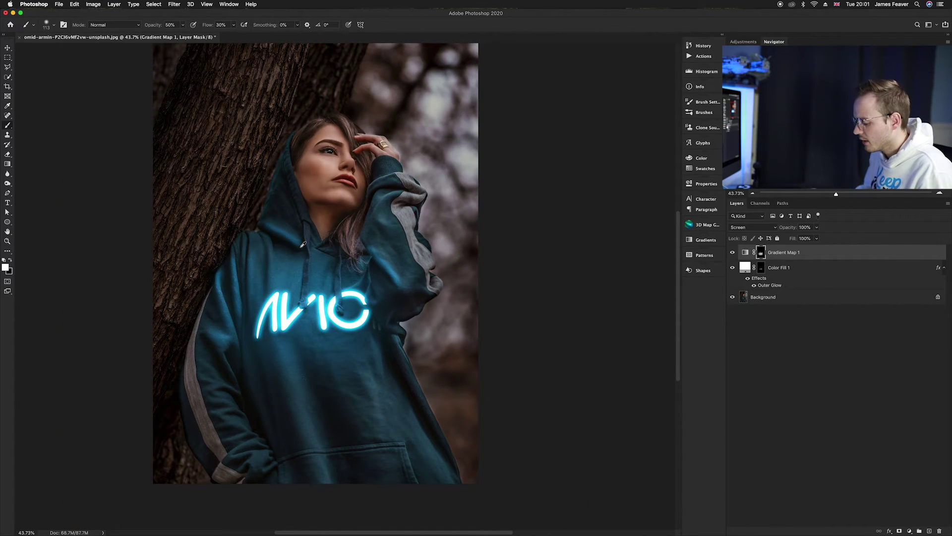
# Paint soft blue light onto the tree trunk beside the shoulder and sleeve with a large brush of about 1023 px
pyautogui.scroll(2, 300, 247)
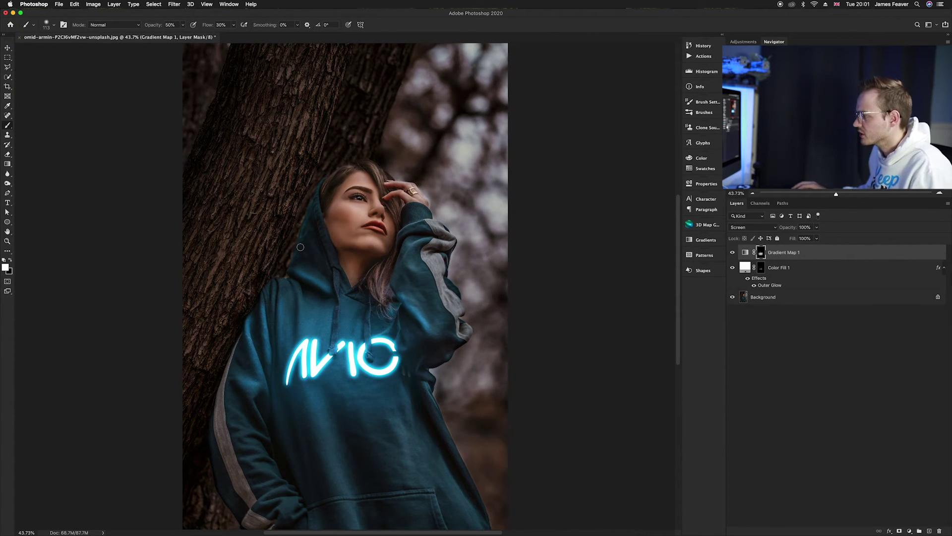
pyautogui.scroll(2, 223, 288)
pyautogui.moveTo(246, 320); pyautogui.dragTo(302, 322)
pyautogui.moveTo(296, 248)
pyautogui.mouseDown()
pyautogui.moveTo(222, 377)
pyautogui.moveTo(195, 404)
pyautogui.moveTo(201, 416)
pyautogui.mouseUp()
pyautogui.moveTo(251, 277)
pyautogui.mouseDown()
pyautogui.moveTo(322, 276)
pyautogui.moveTo(308, 279)
pyautogui.moveTo(317, 279)
pyautogui.moveTo(288, 258)
pyautogui.moveTo(263, 268)
pyautogui.moveTo(194, 396)
pyautogui.mouseUp()
pyautogui.scroll(-2, 268, 365)
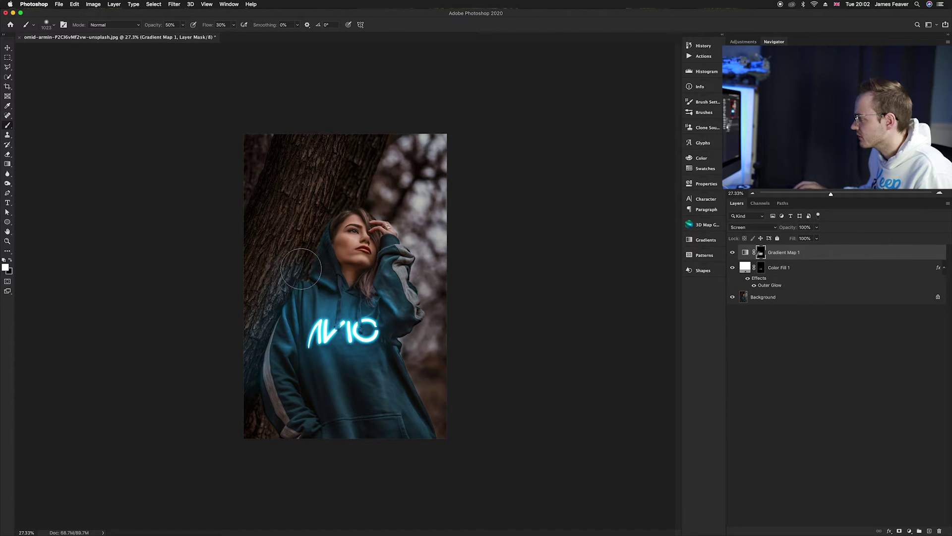
pyautogui.scroll(2, 313, 311)
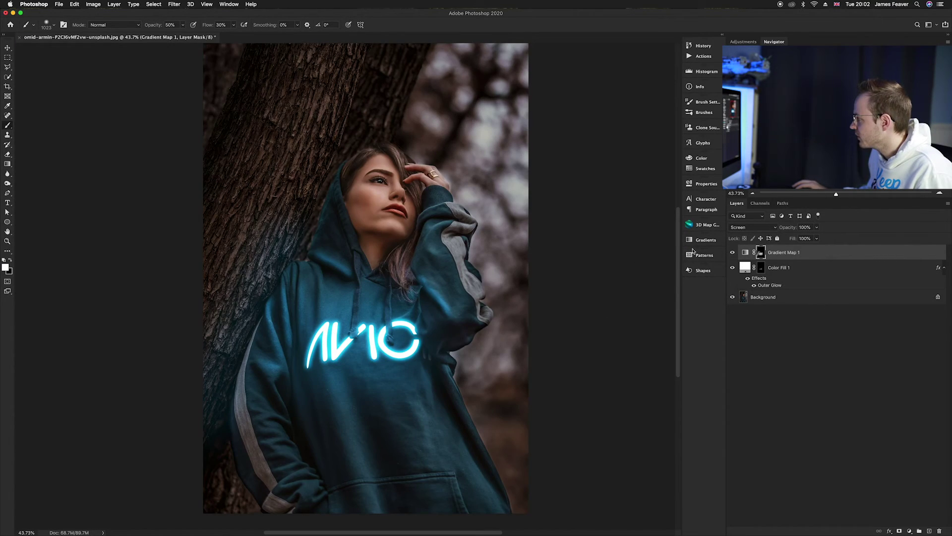
# Set the gradient map layer's opacity to 85%
pyautogui.moveTo(790, 229); pyautogui.dragTo(786, 230)
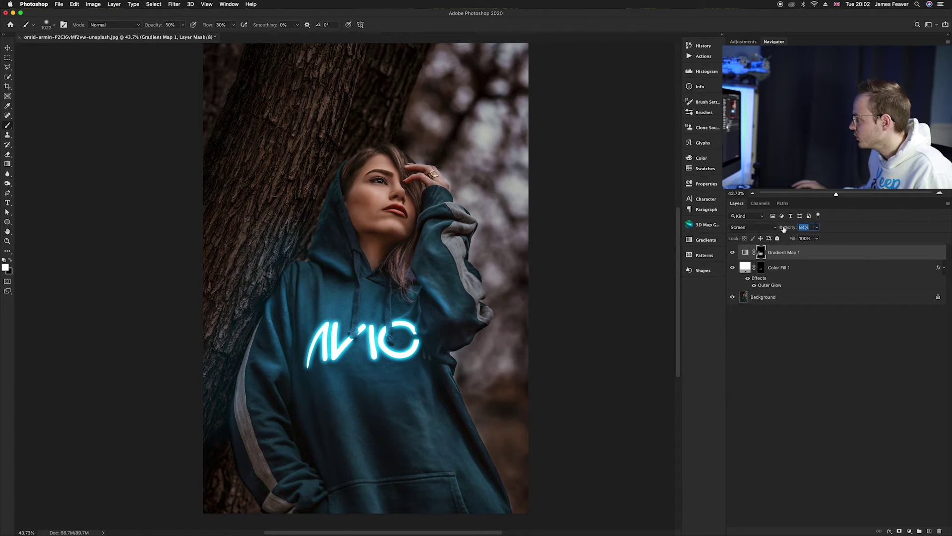
pyautogui.write('85')
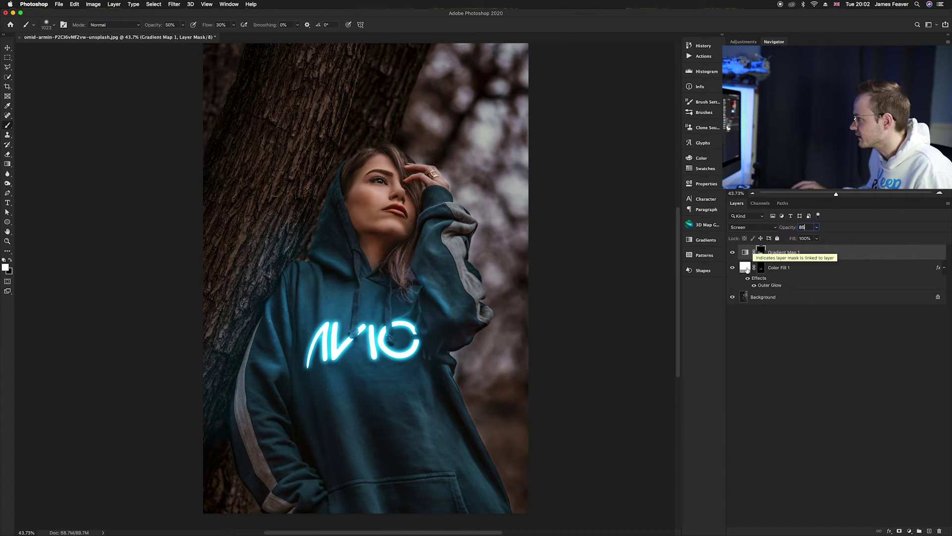
# Group the gradient map and lettering fill layers and name the group Glow
pyautogui.click(8, 49)
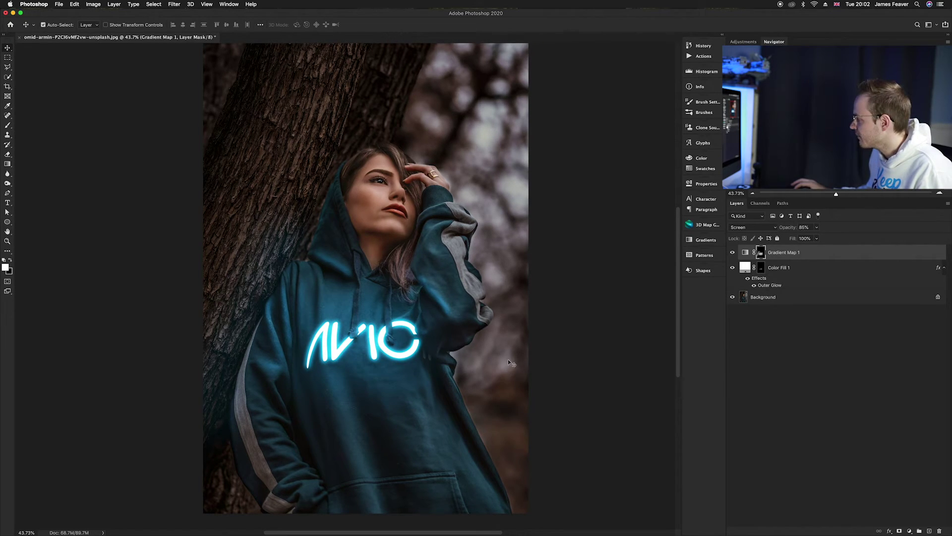
pyautogui.click(746, 268)
pyautogui.click(746, 254)
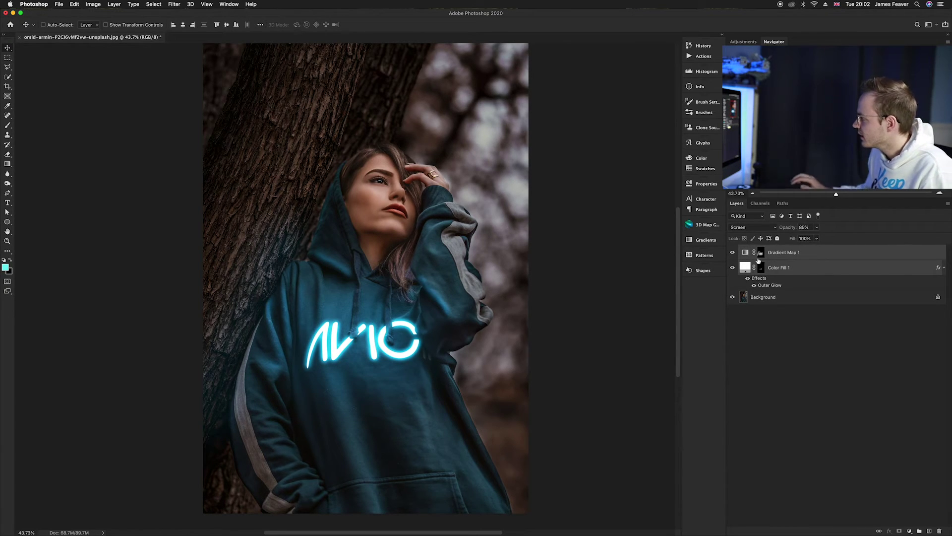
pyautogui.press('super+g')
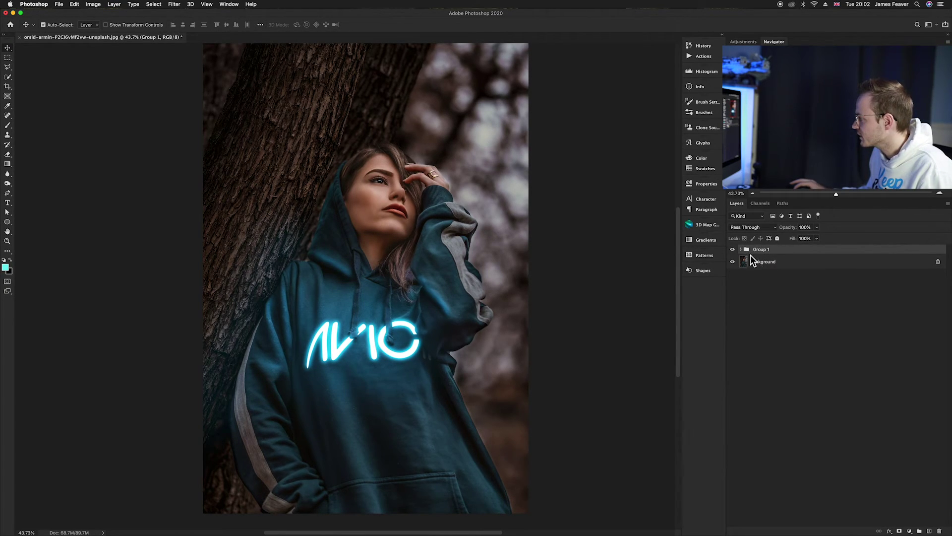
pyautogui.doubleClick(762, 250)
pyautogui.write('Glow')
pyautogui.press('Return')
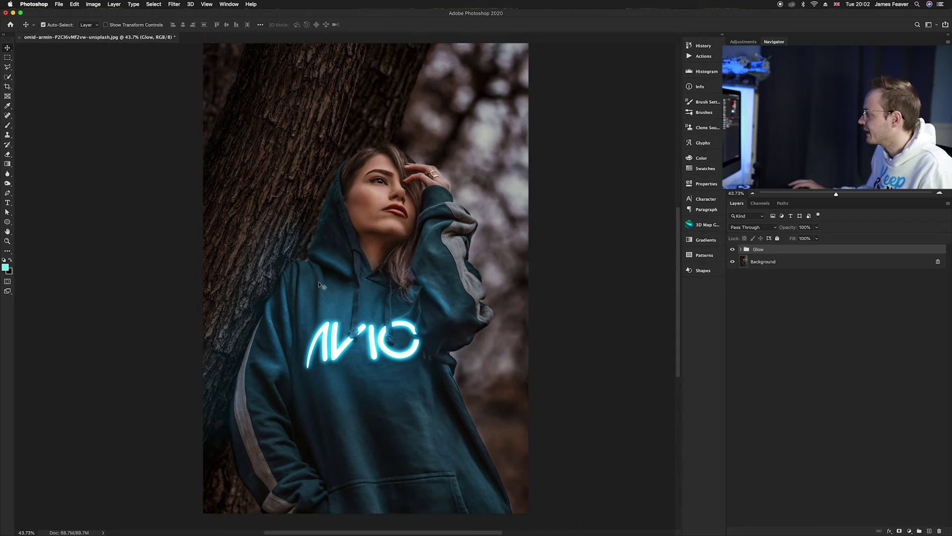
# Add a Curves adjustment layer directly above the Background layer, below the Glow group
pyautogui.click(744, 265)
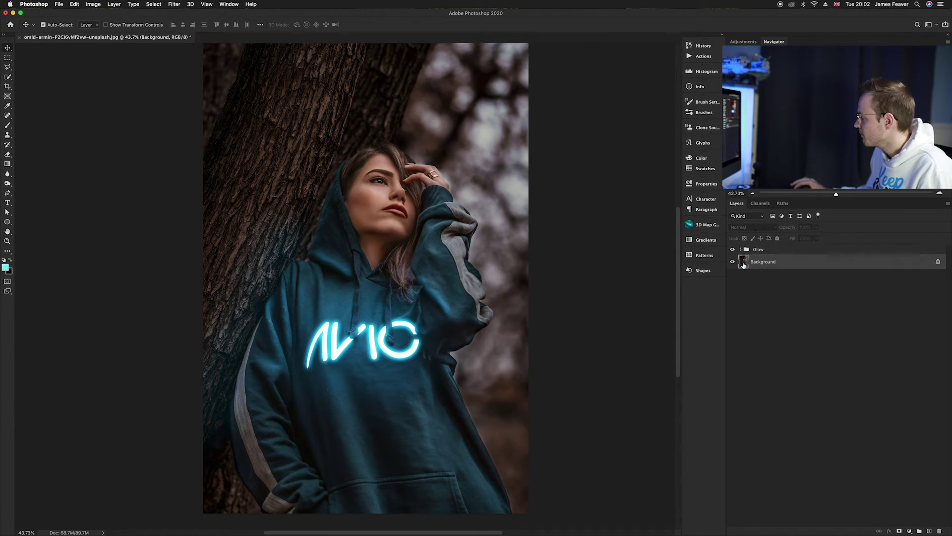
pyautogui.click(909, 531)
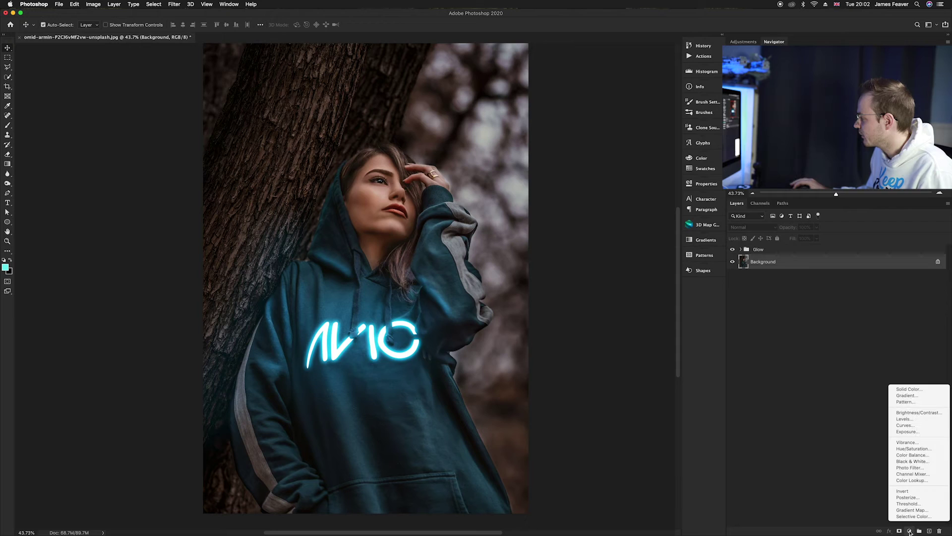
pyautogui.click(911, 426)
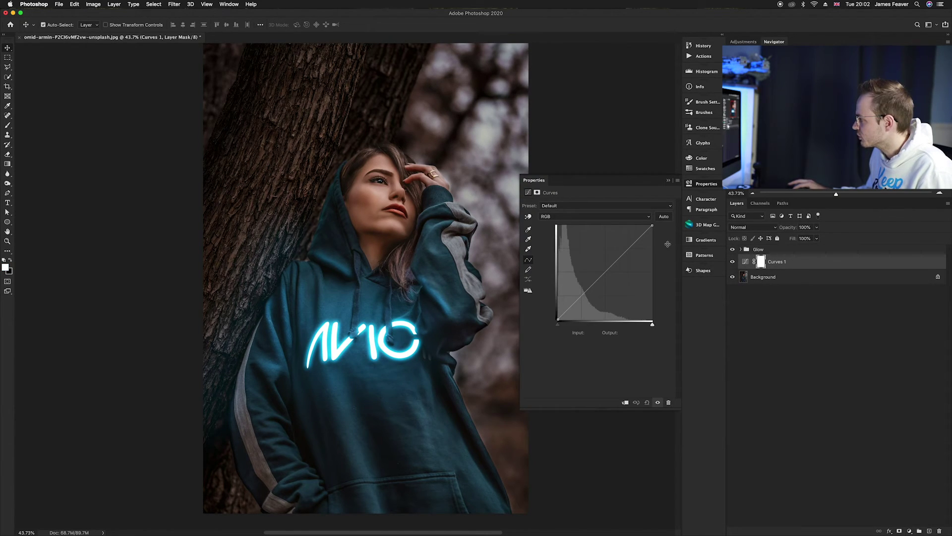
# Darken the background photo with the Curves adjustment, lowering the white point output to about 207 and bending the midtones to input 129, output 80
pyautogui.moveTo(652, 226); pyautogui.dragTo(659, 245)
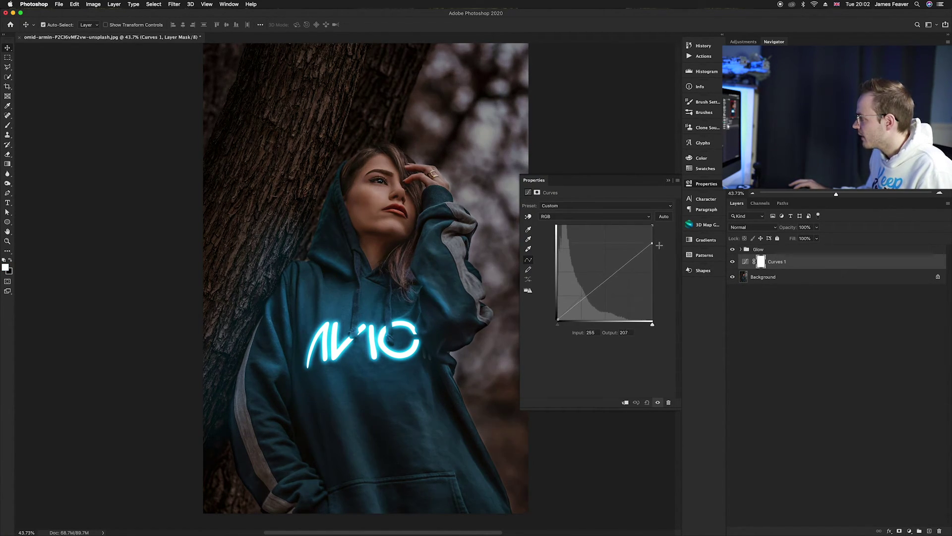
pyautogui.moveTo(605, 281); pyautogui.dragTo(605, 289)
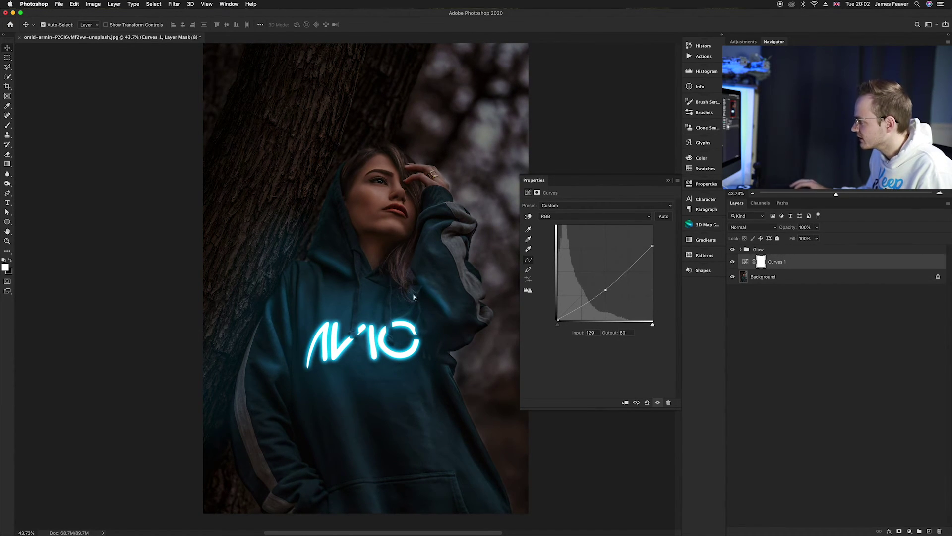
pyautogui.click(695, 184)
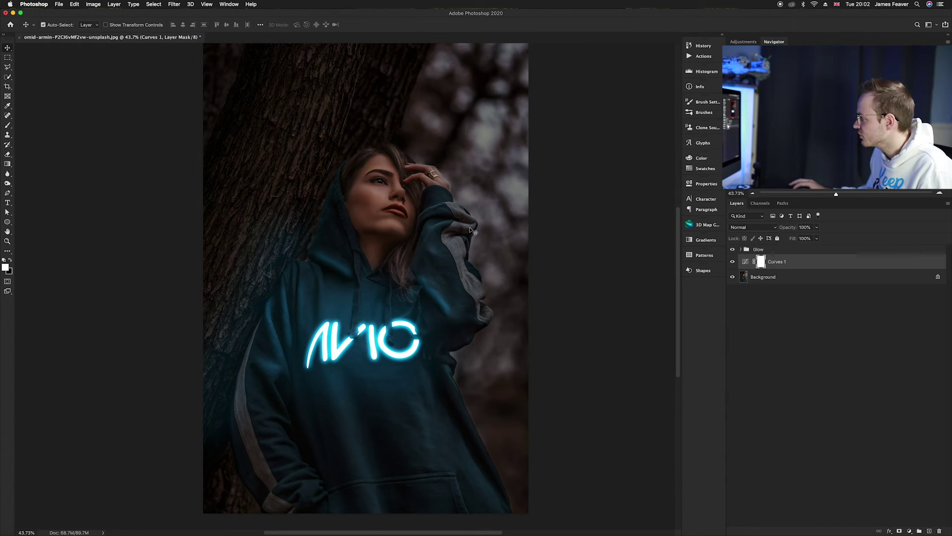
# Fill the Curves layer mask with a black-to-white radial gradient drawn outward from the AVIO lettering to the photo's lower-right corner
pyautogui.press('g')
pyautogui.scroll(-2, 475, 297)
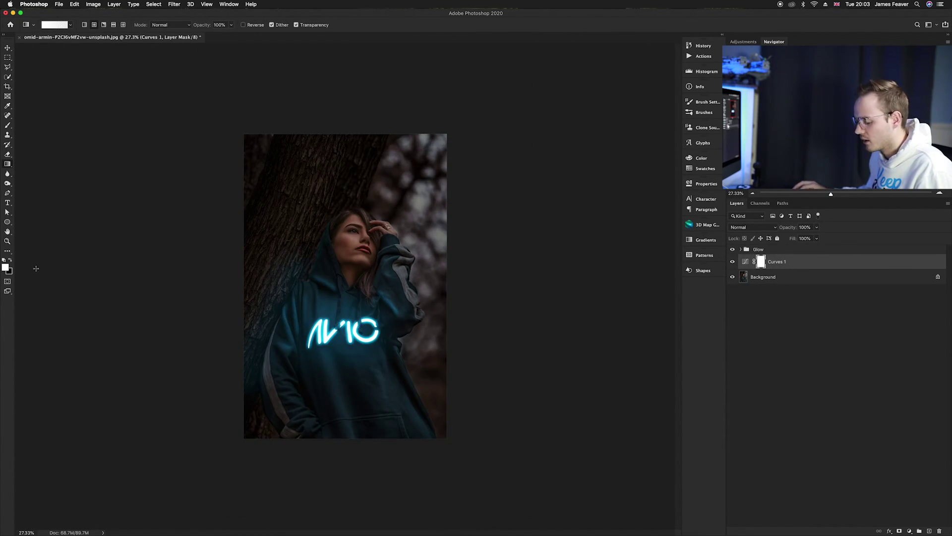
pyautogui.press('x')
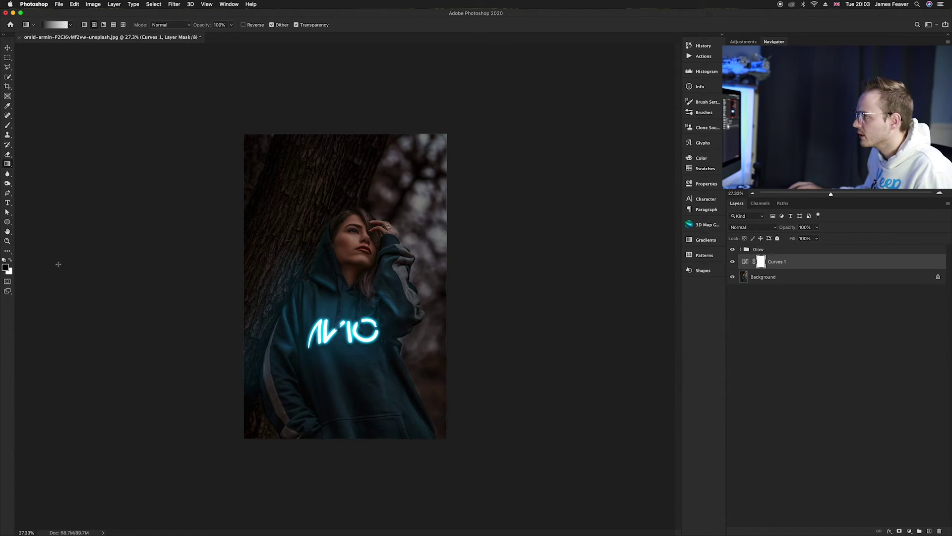
pyautogui.moveTo(341, 316); pyautogui.dragTo(439, 146)
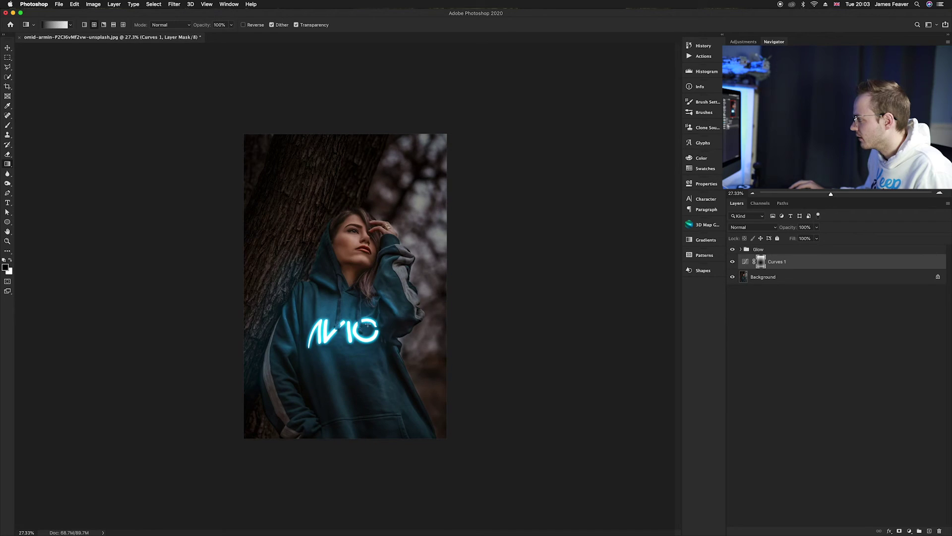
pyautogui.moveTo(342, 331); pyautogui.dragTo(440, 428)
# Compare the edited image with the original by temporarily showing only the Background layer
pyautogui.scroll(3, 410, 392)
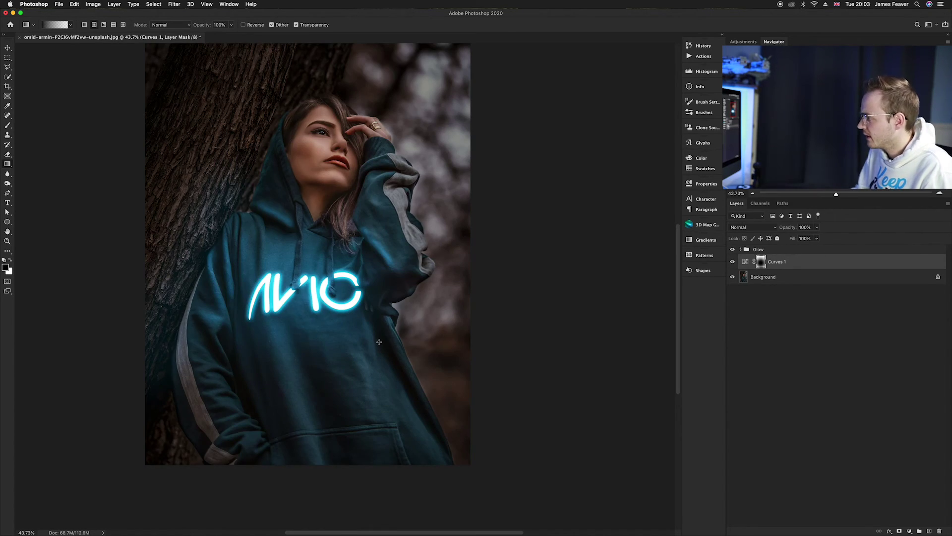
pyautogui.scroll(3, 379, 341)
pyautogui.hscroll(-2, 378, 342)
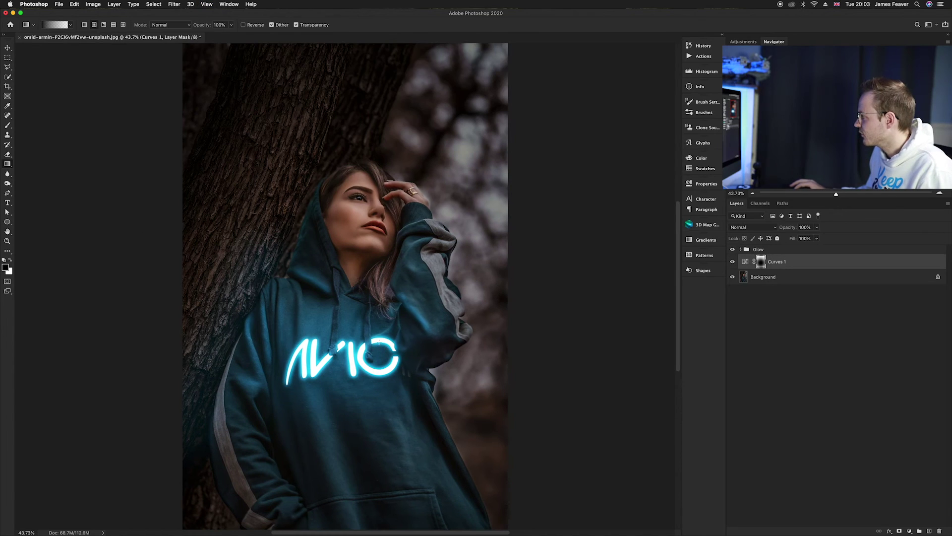
pyautogui.keyDown('alt'); pyautogui.click(733, 277); pyautogui.keyUp('alt')
pyautogui.keyDown('alt'); pyautogui.click(733, 278); pyautogui.keyUp('alt')
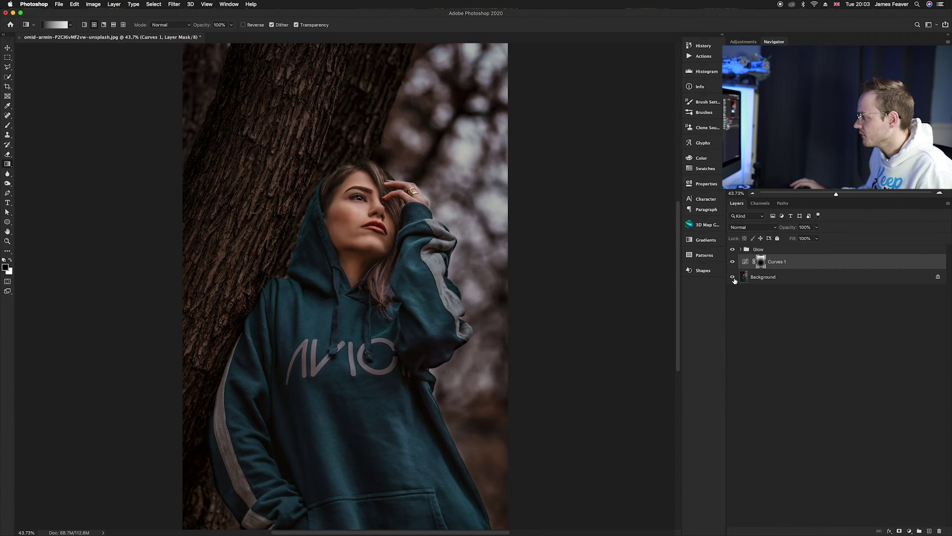